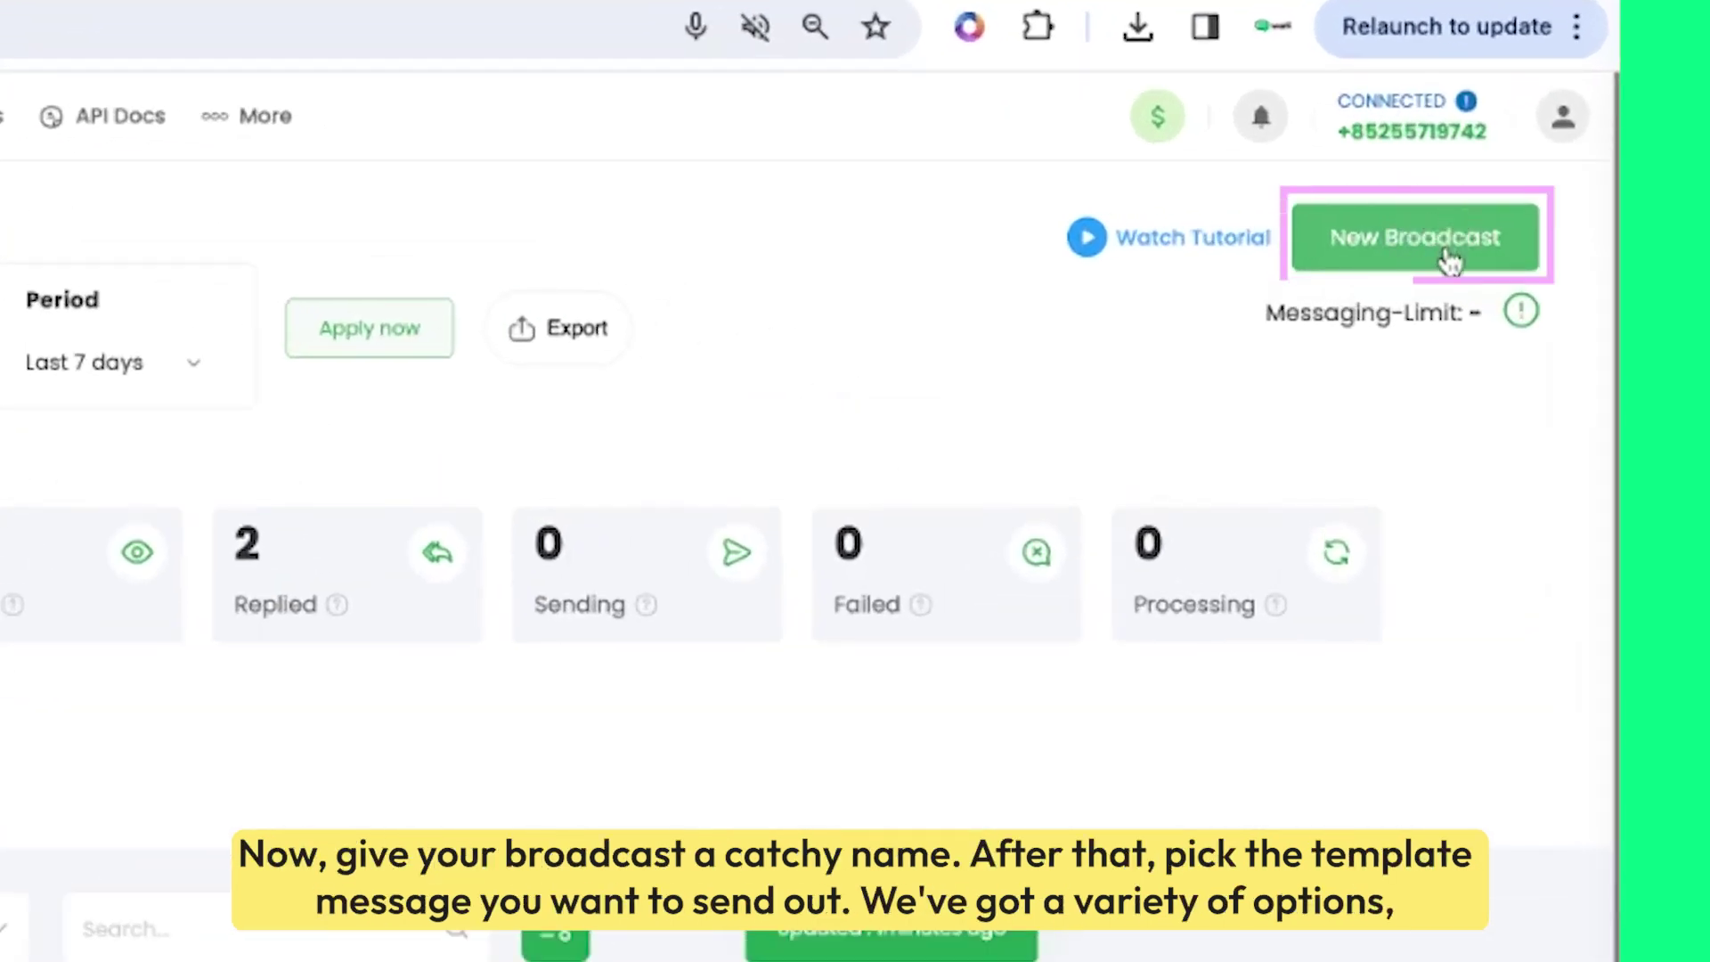
Start a new broadcast, rename it 'Test', and select the new_year template
left_click(1451, 257)
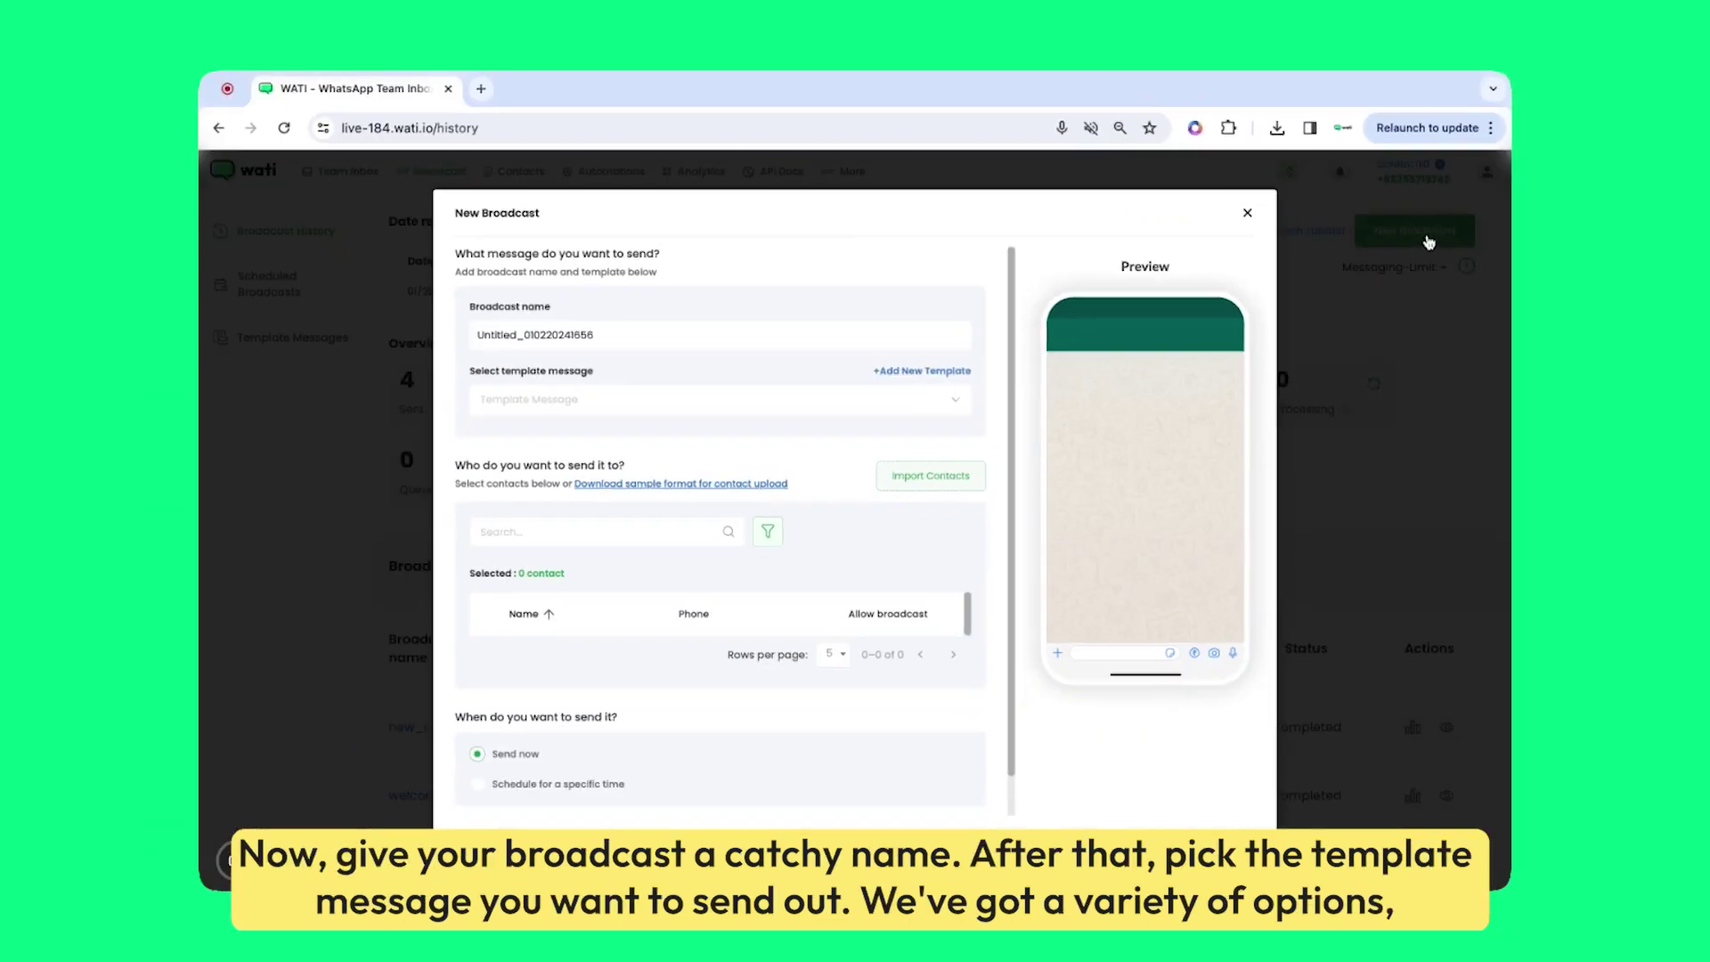
left_click(626, 334)
key("ctrl+a")
key("BackSpace")
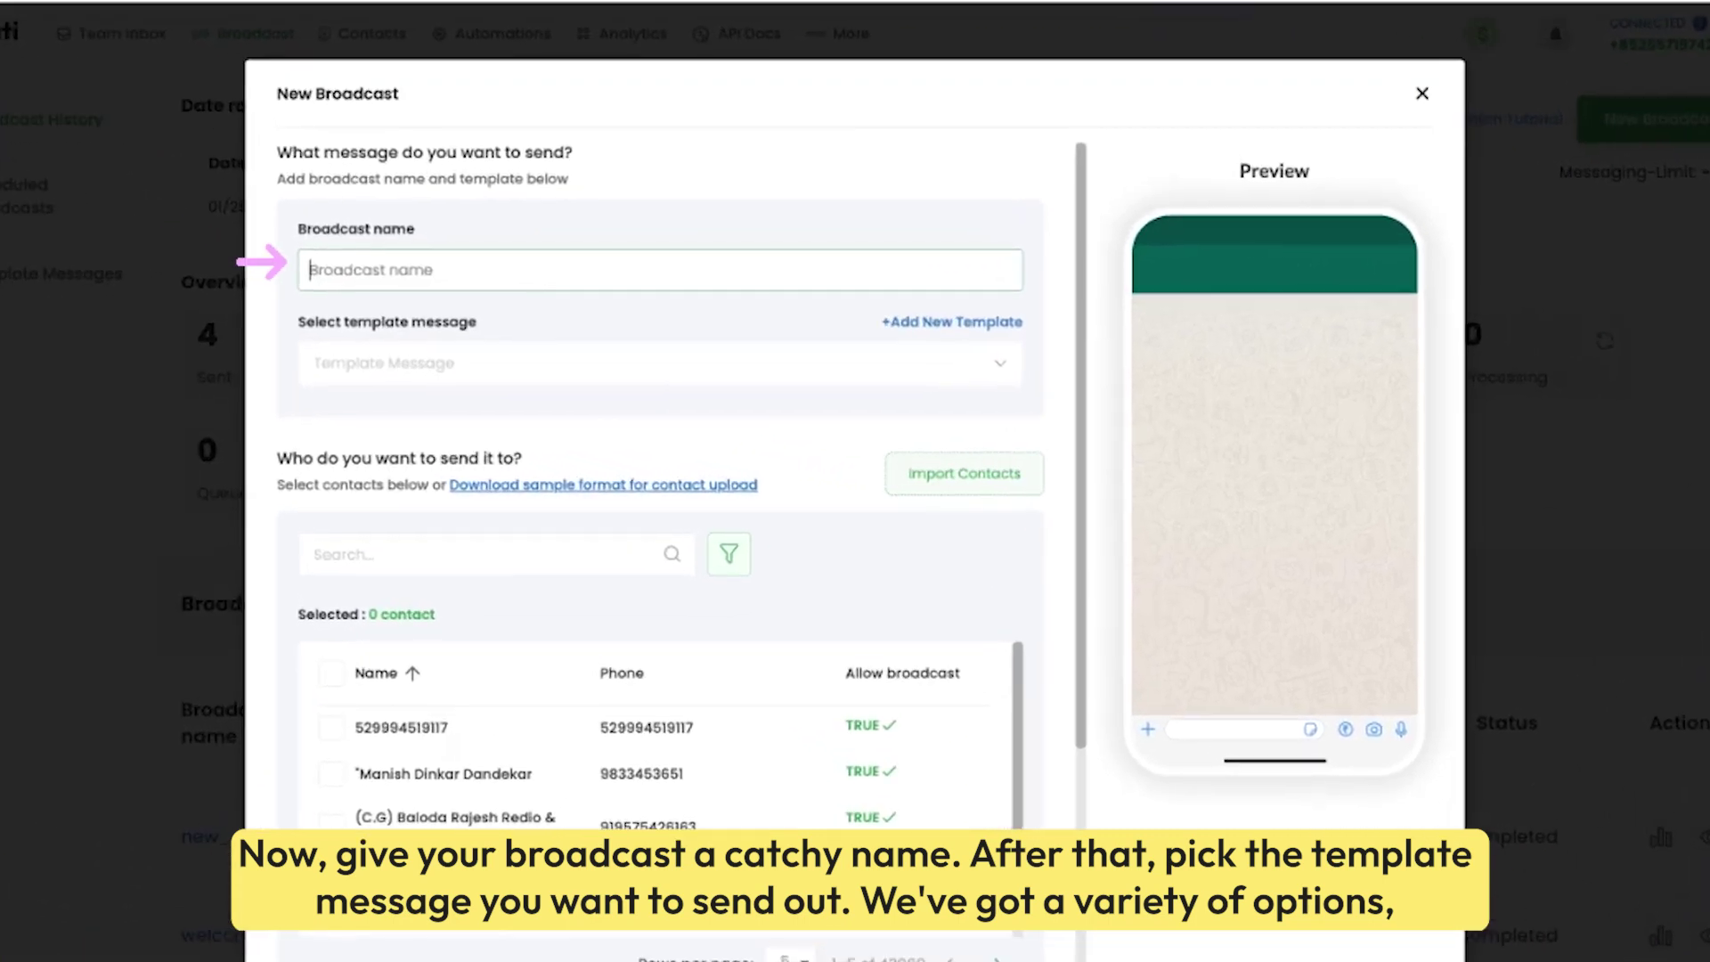
type("Test")
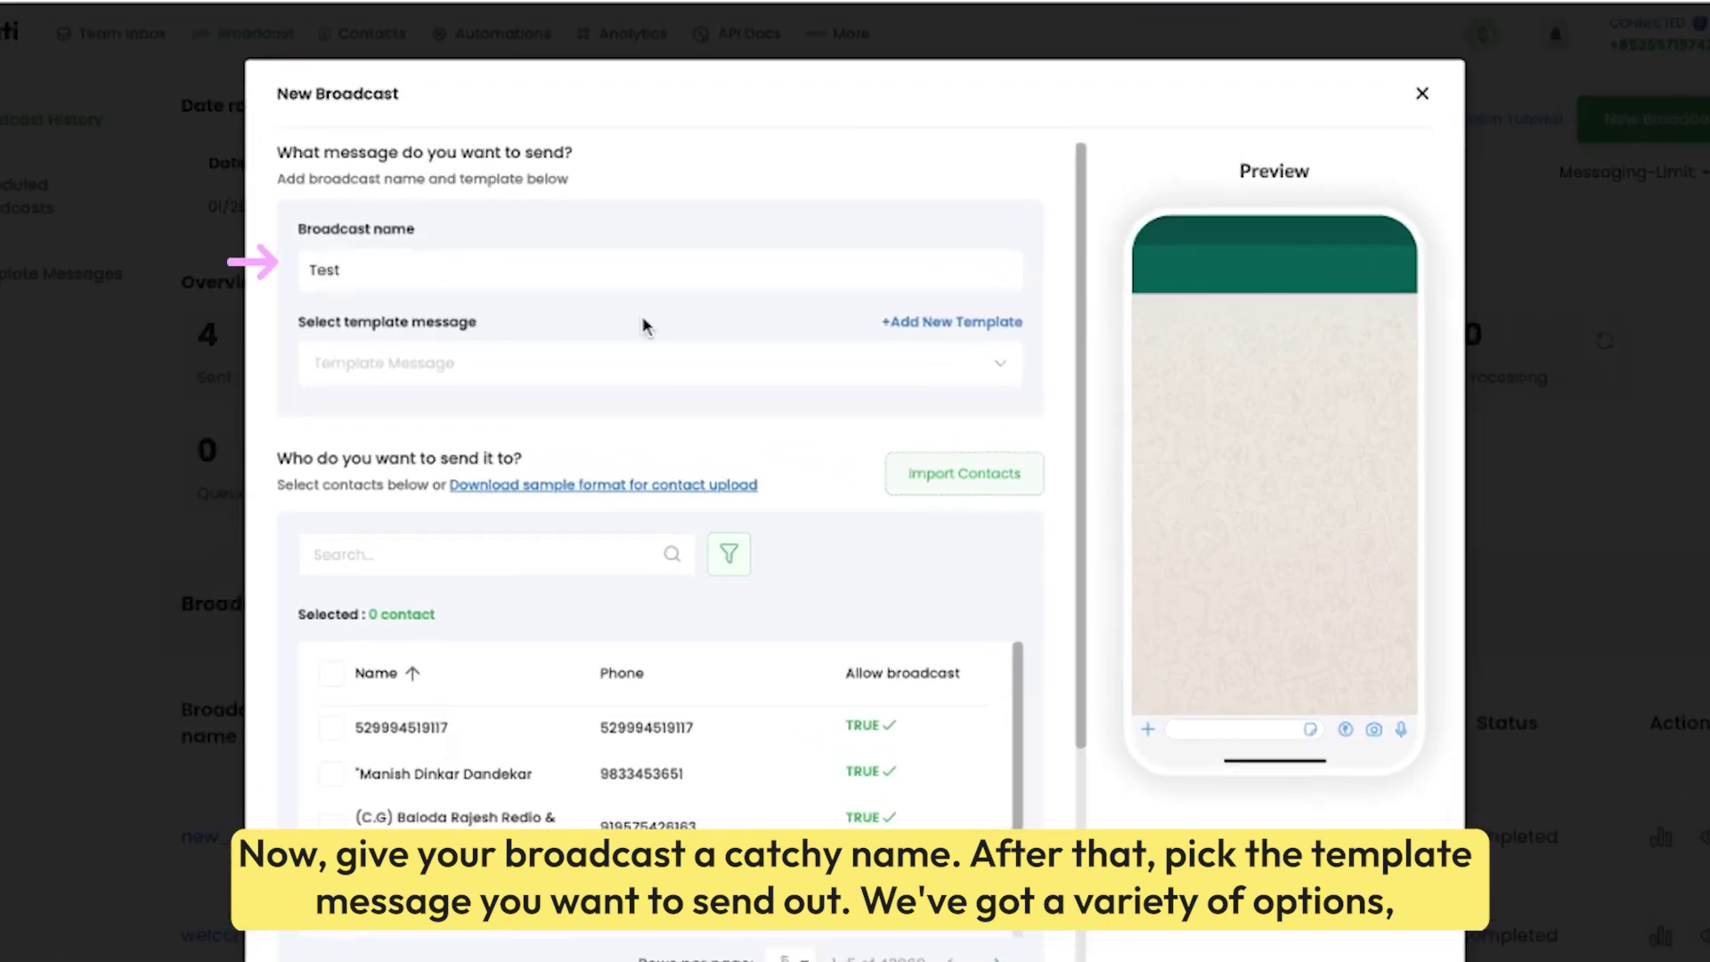
left_click(632, 365)
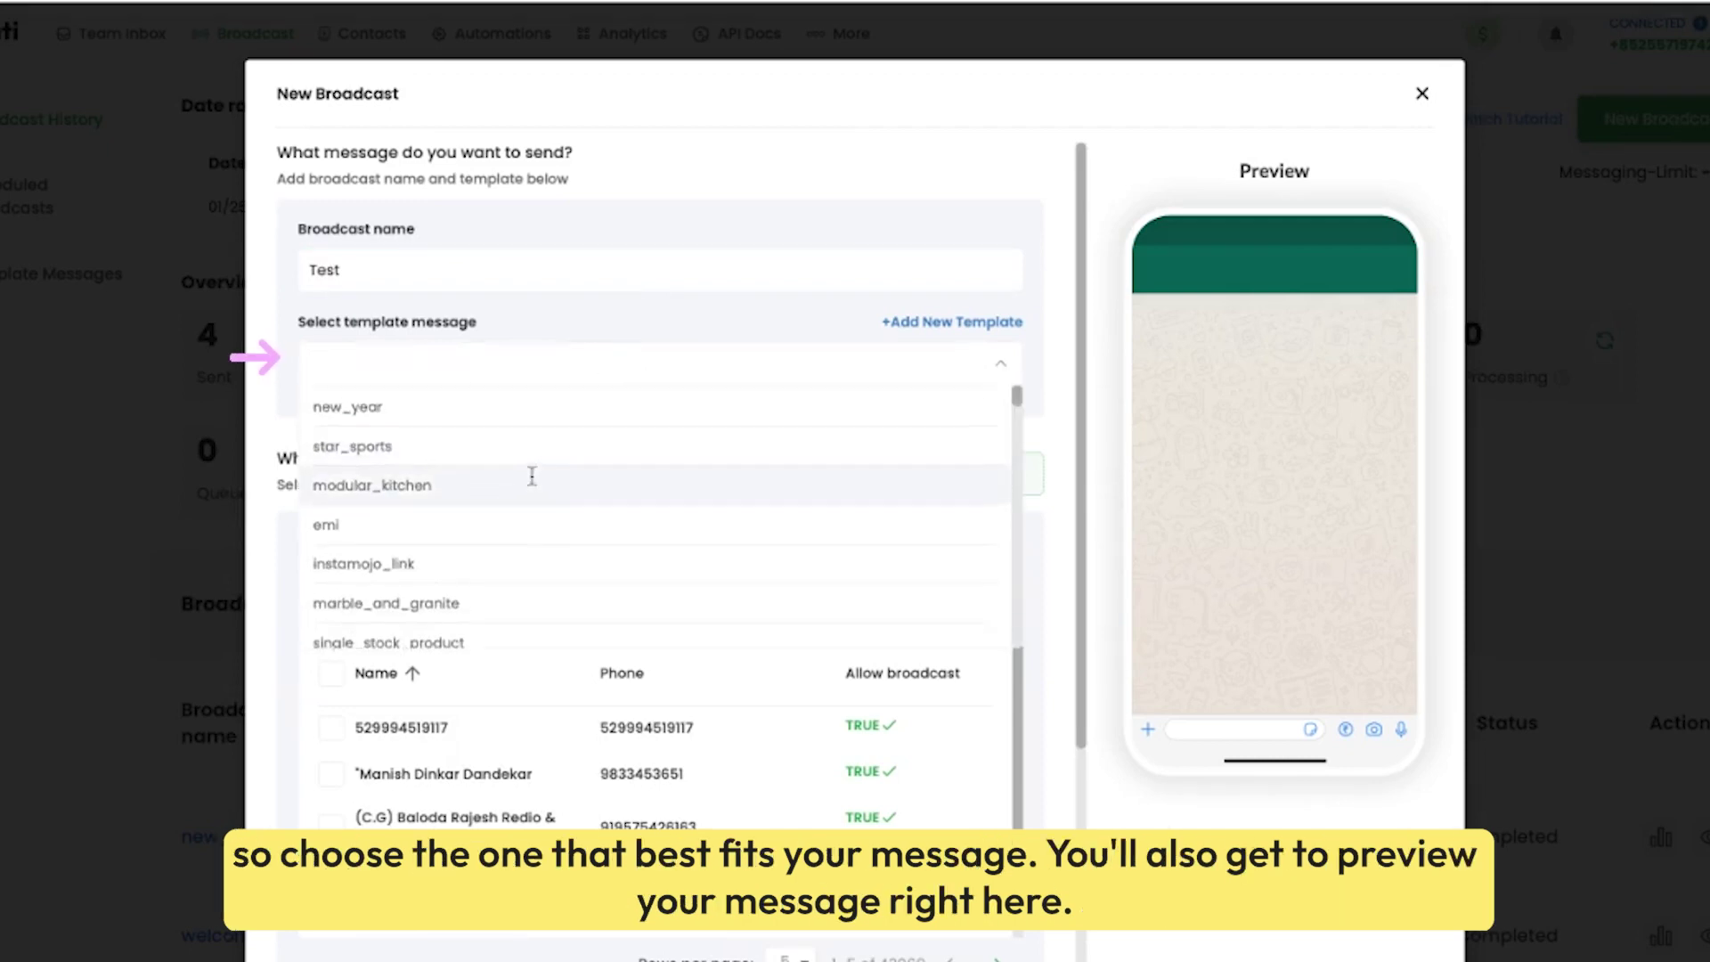
left_click(480, 444)
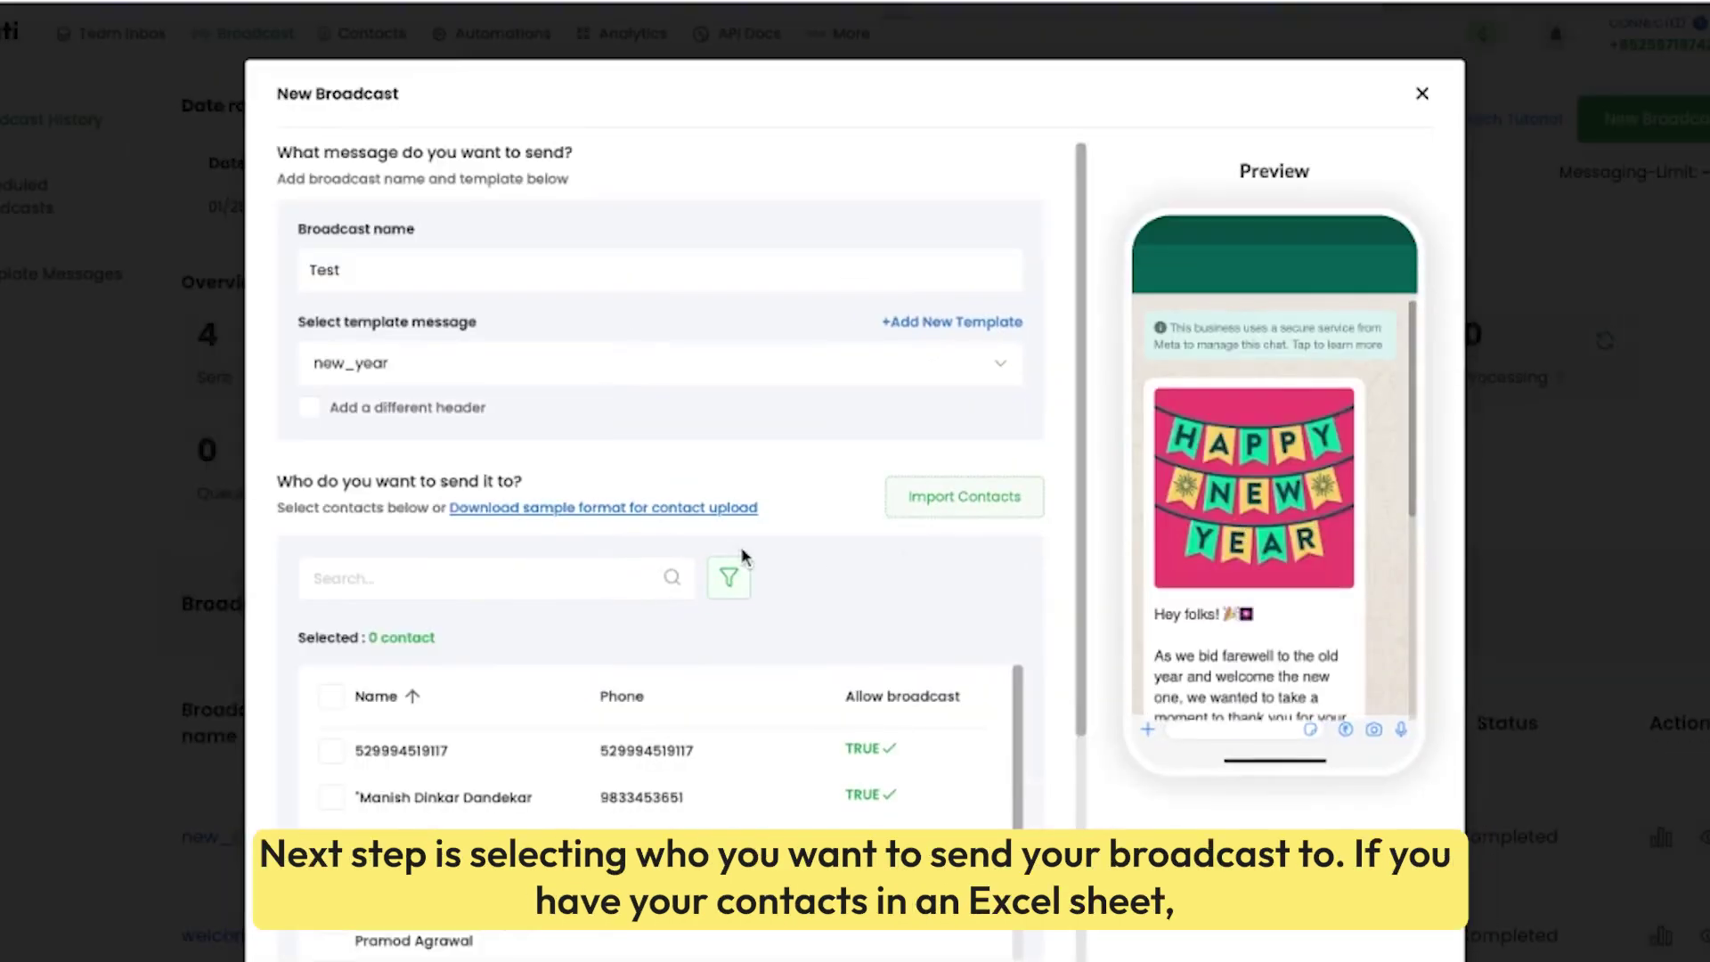
scroll(728, 562, "down", 1)
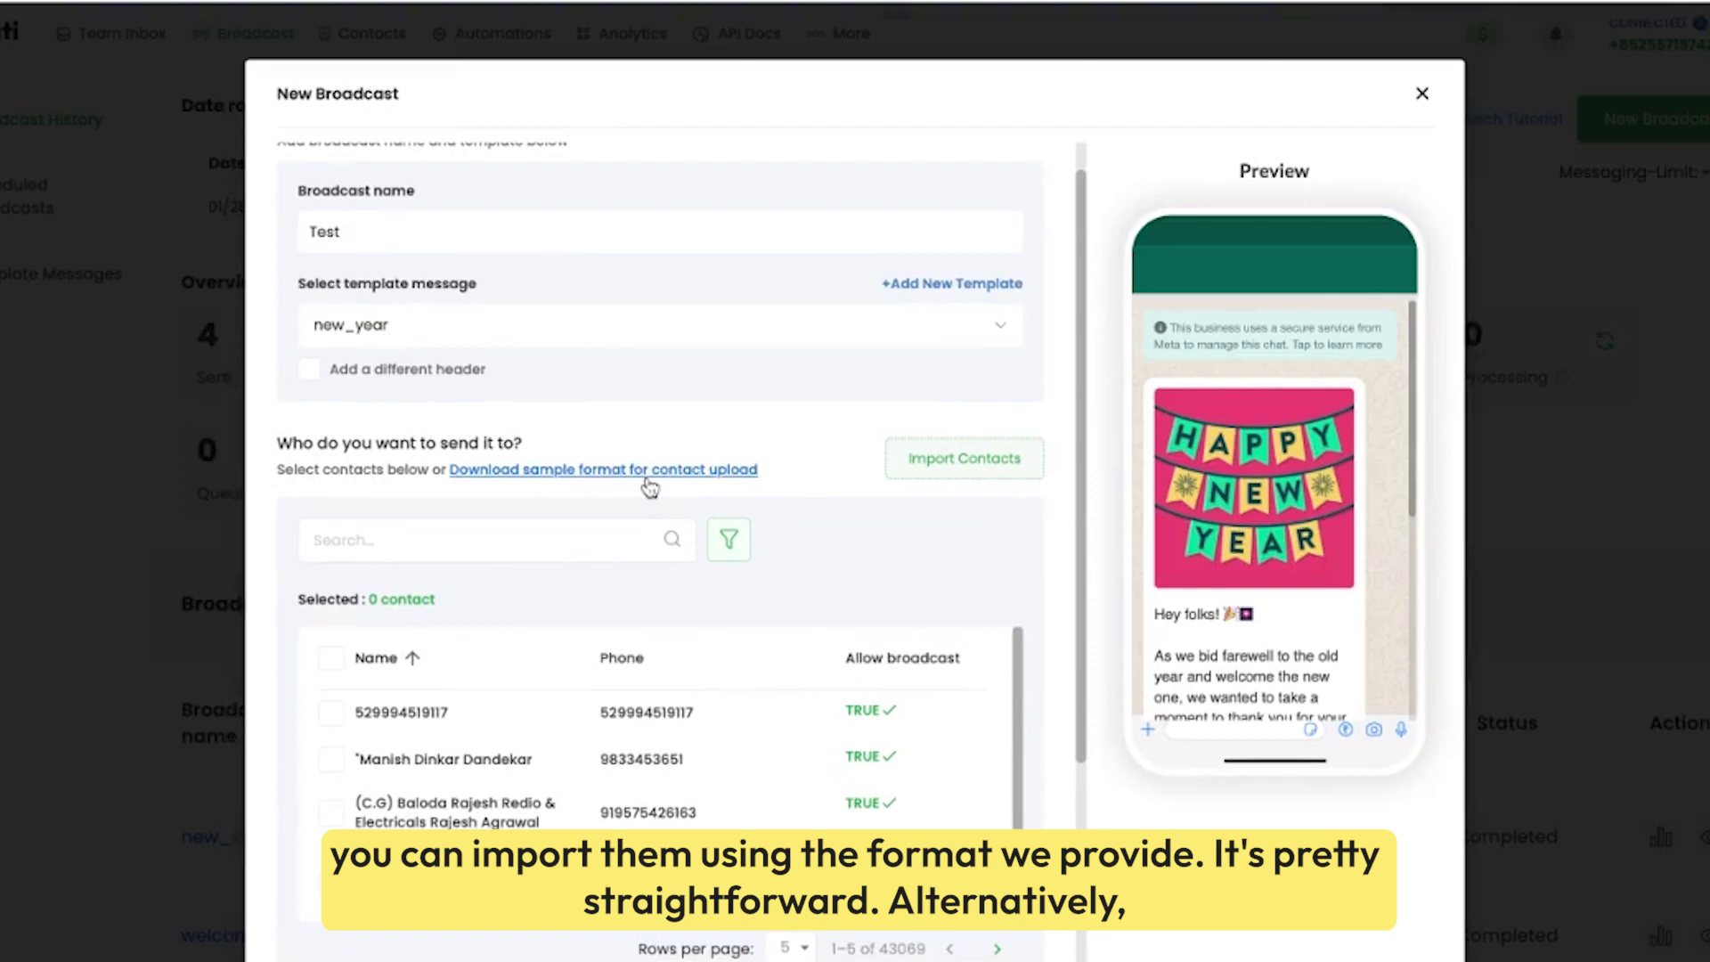
scroll(644, 635, "down", 2)
scroll(505, 737, "up", 2)
left_click(331, 657)
scroll(861, 600, "down", 1)
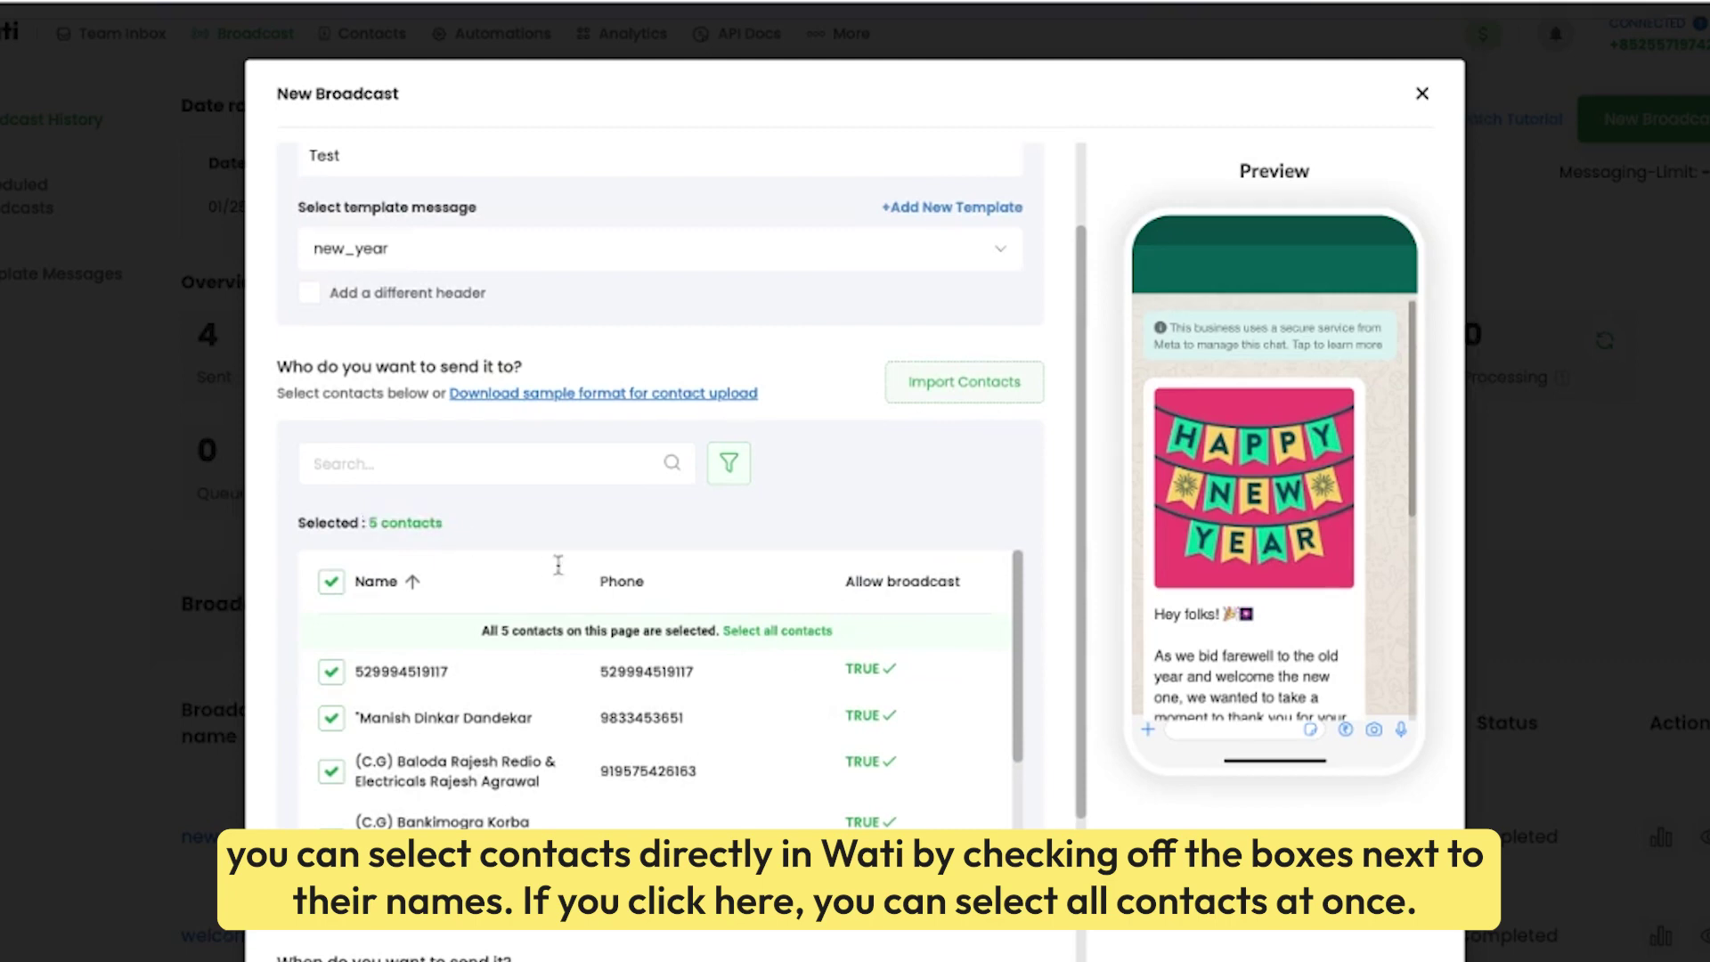
left_click(781, 631)
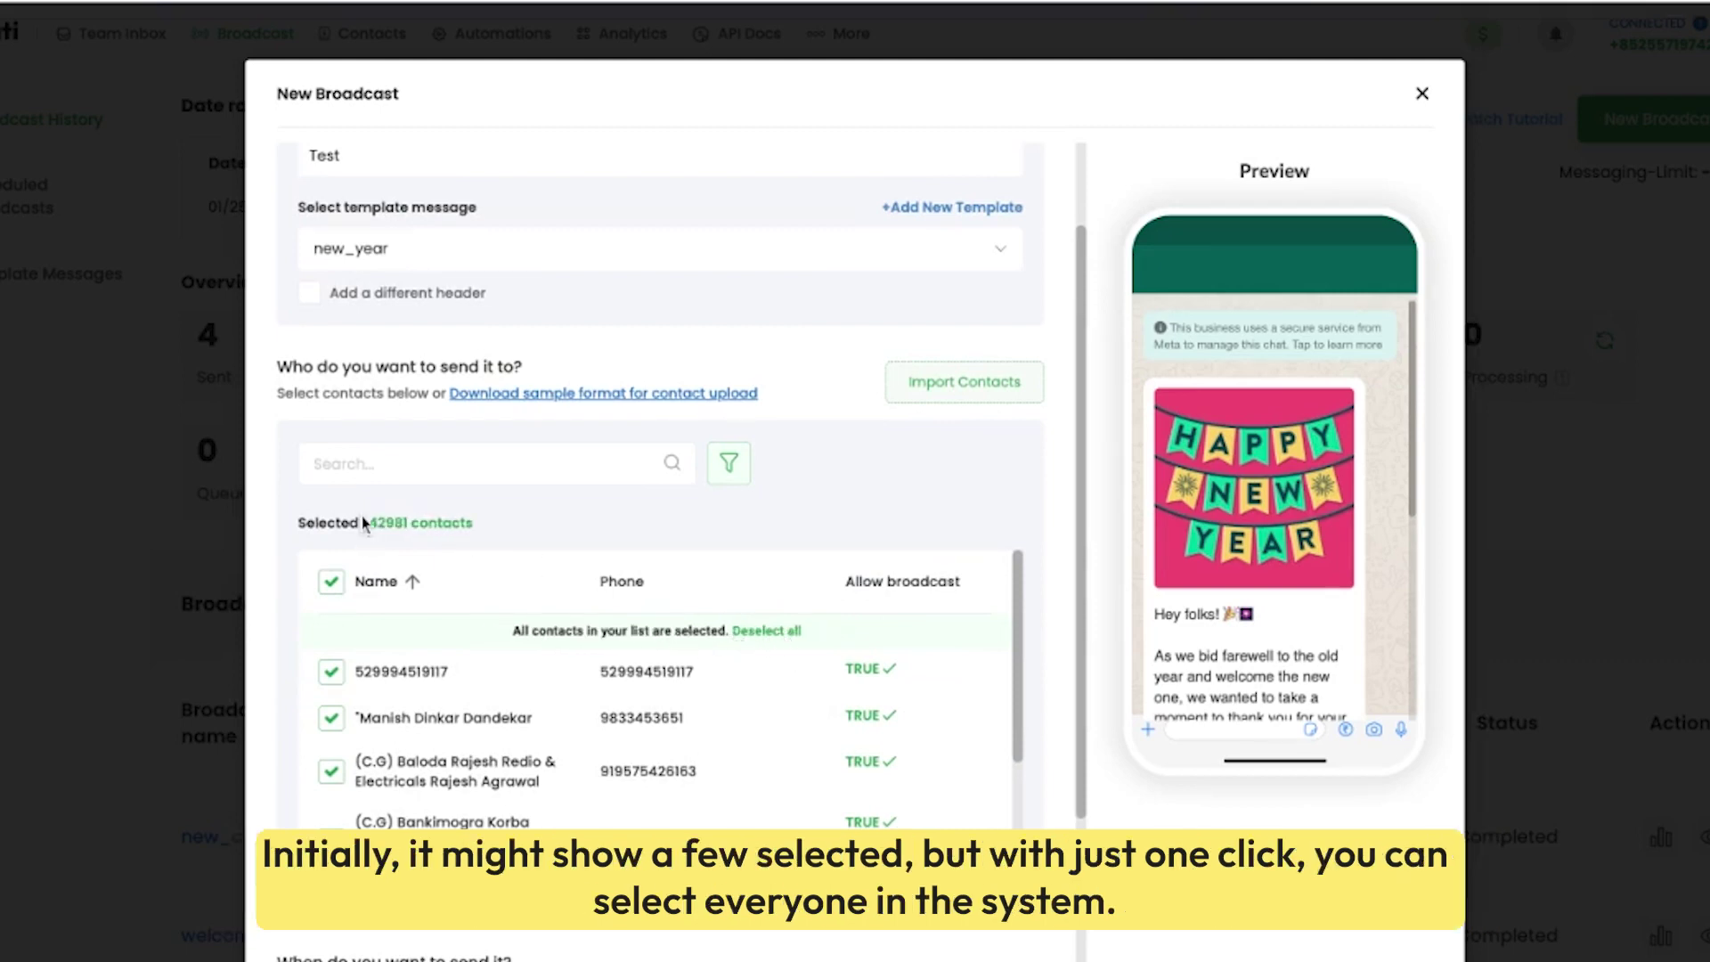
left_click_drag(372, 522, 468, 522)
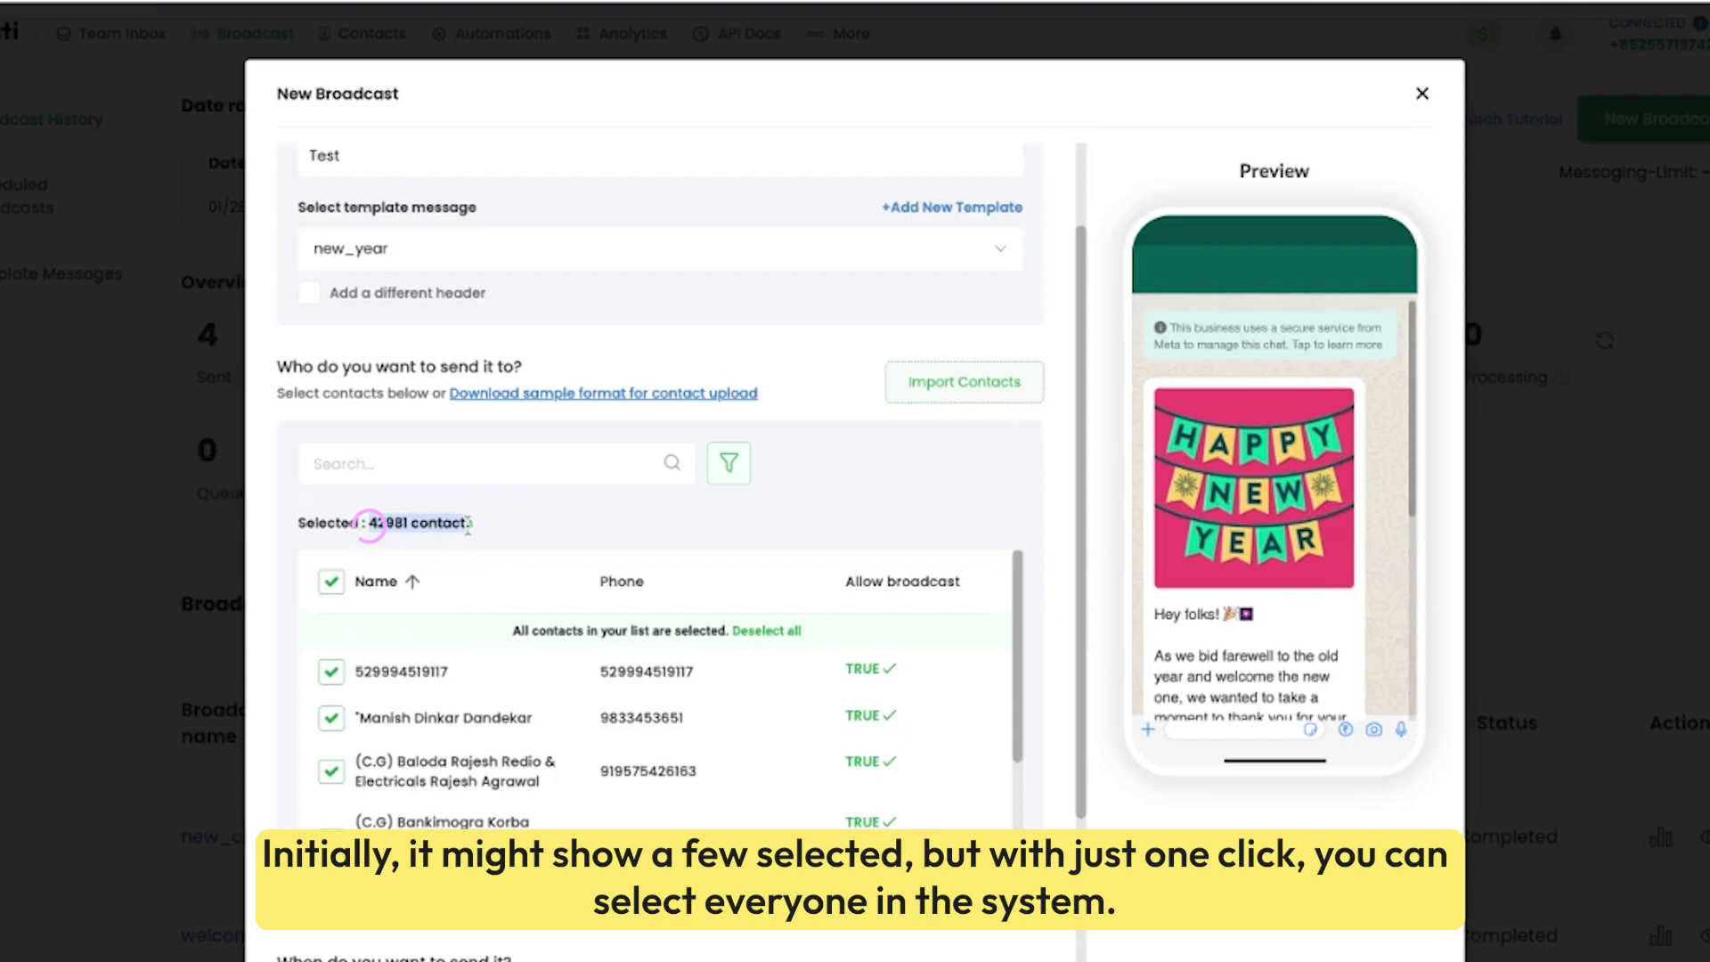
left_click(469, 526)
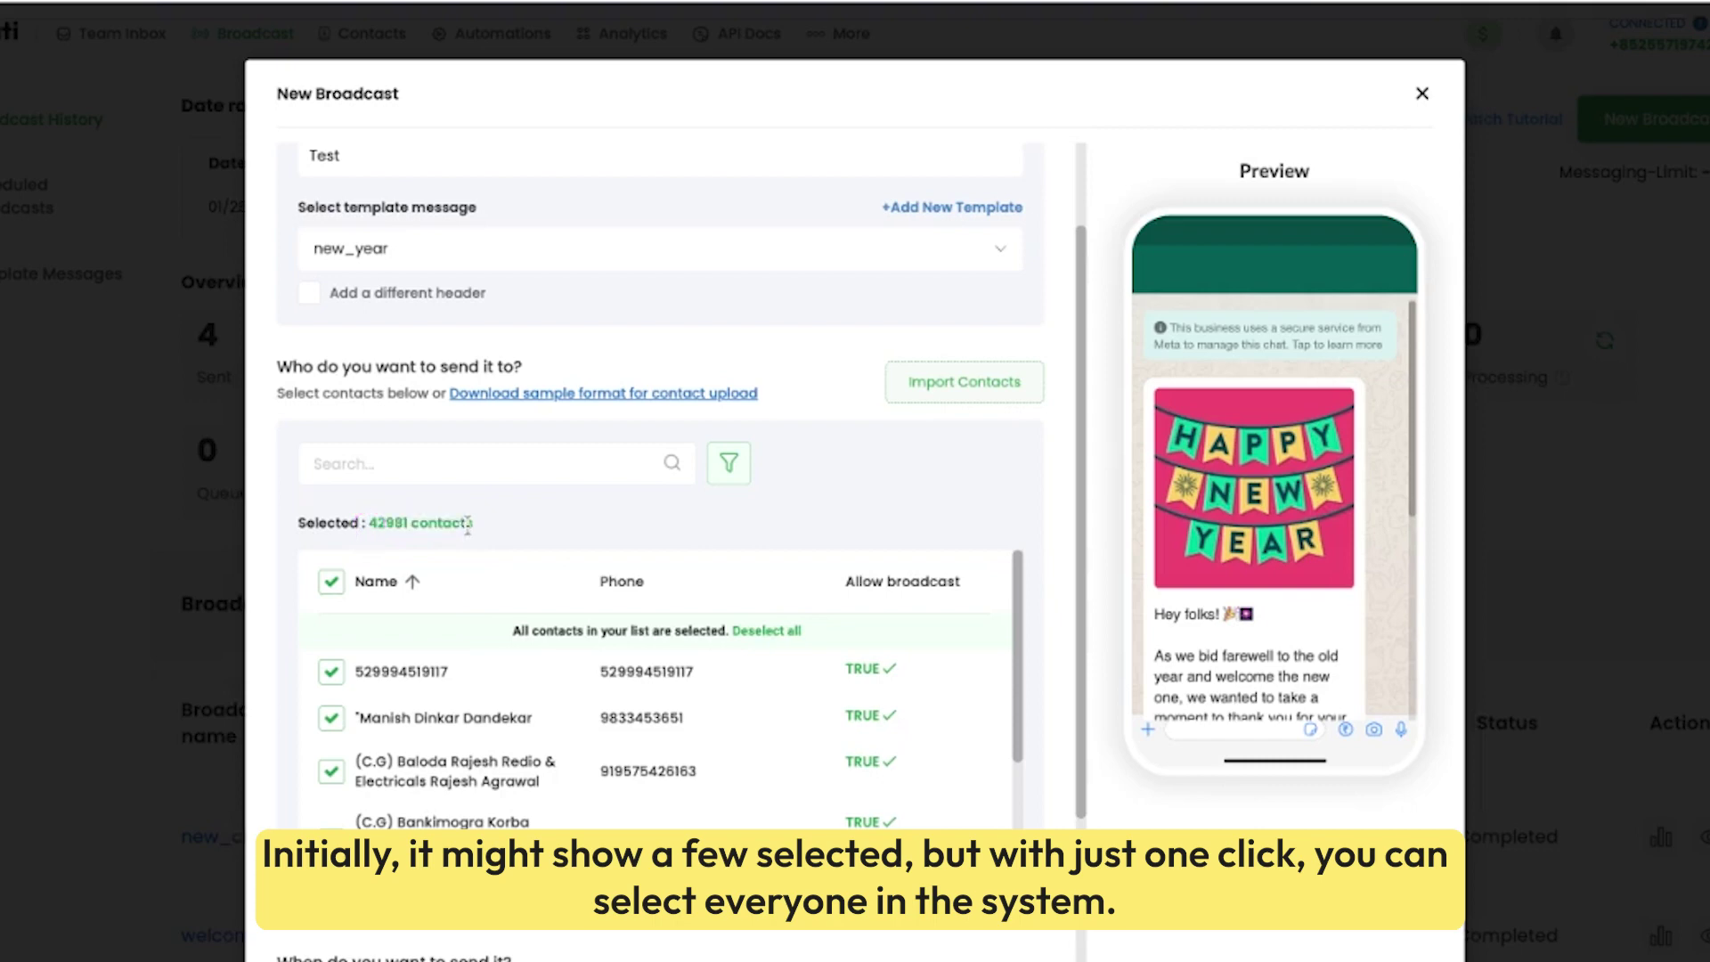
Filter recipients to city = Mumbai and select every matched contact across all pages
left_click(330, 581)
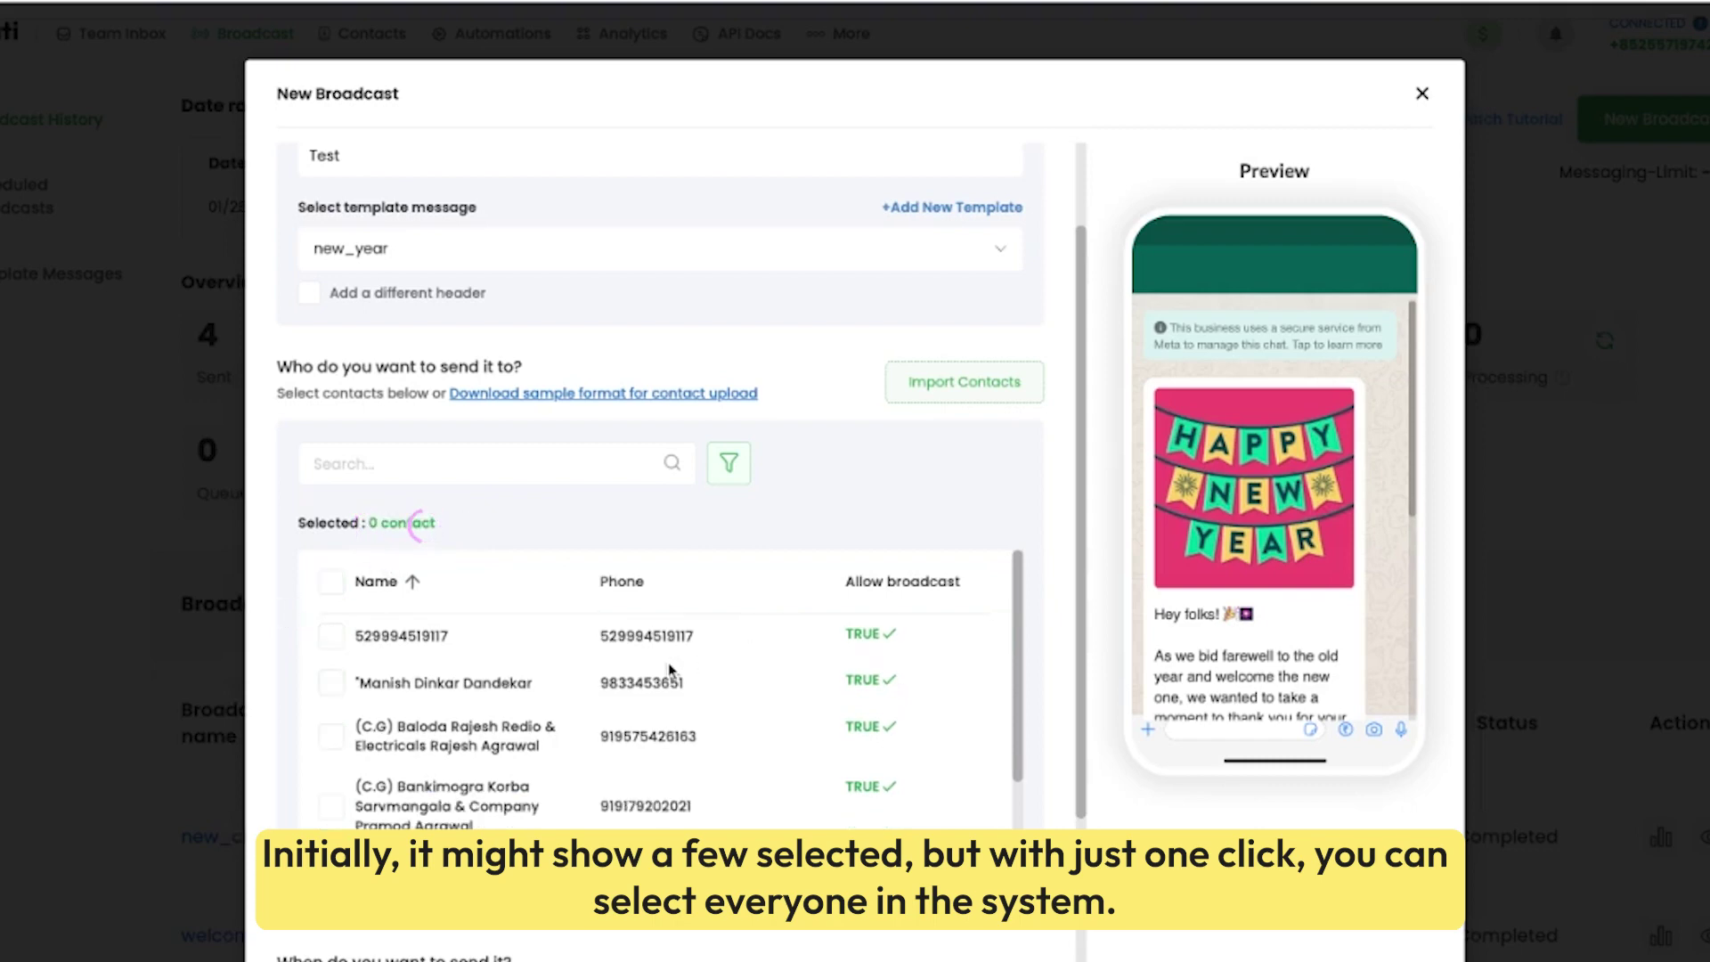
left_click(729, 465)
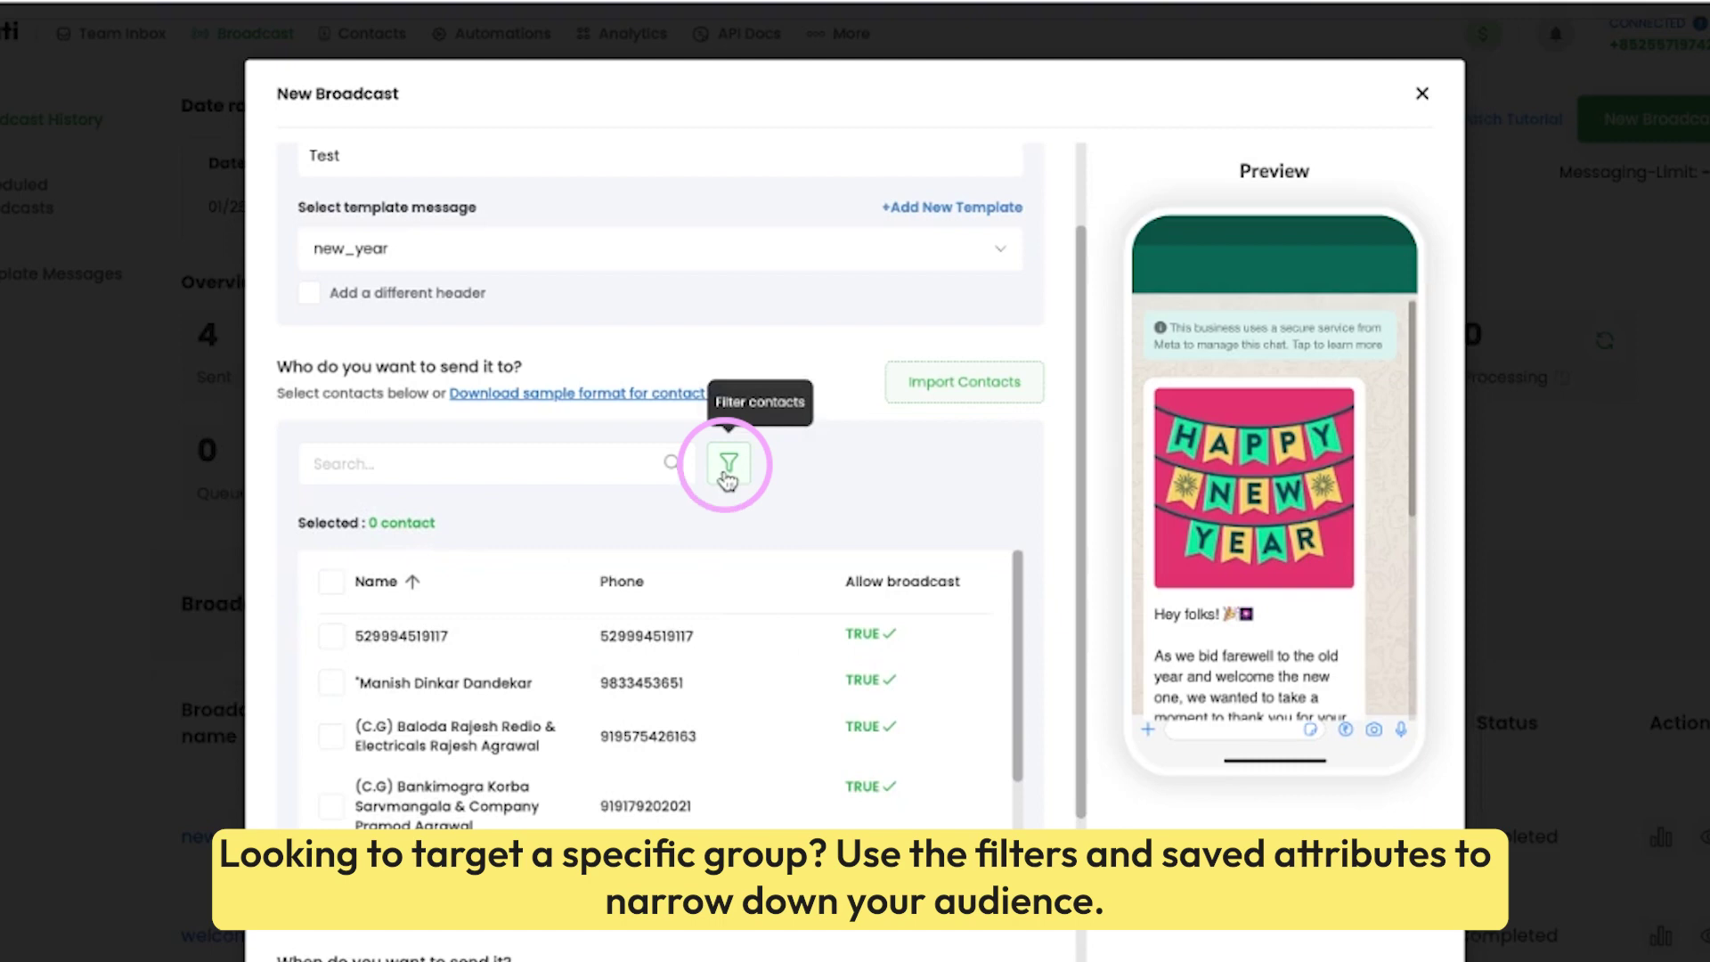
left_click(728, 468)
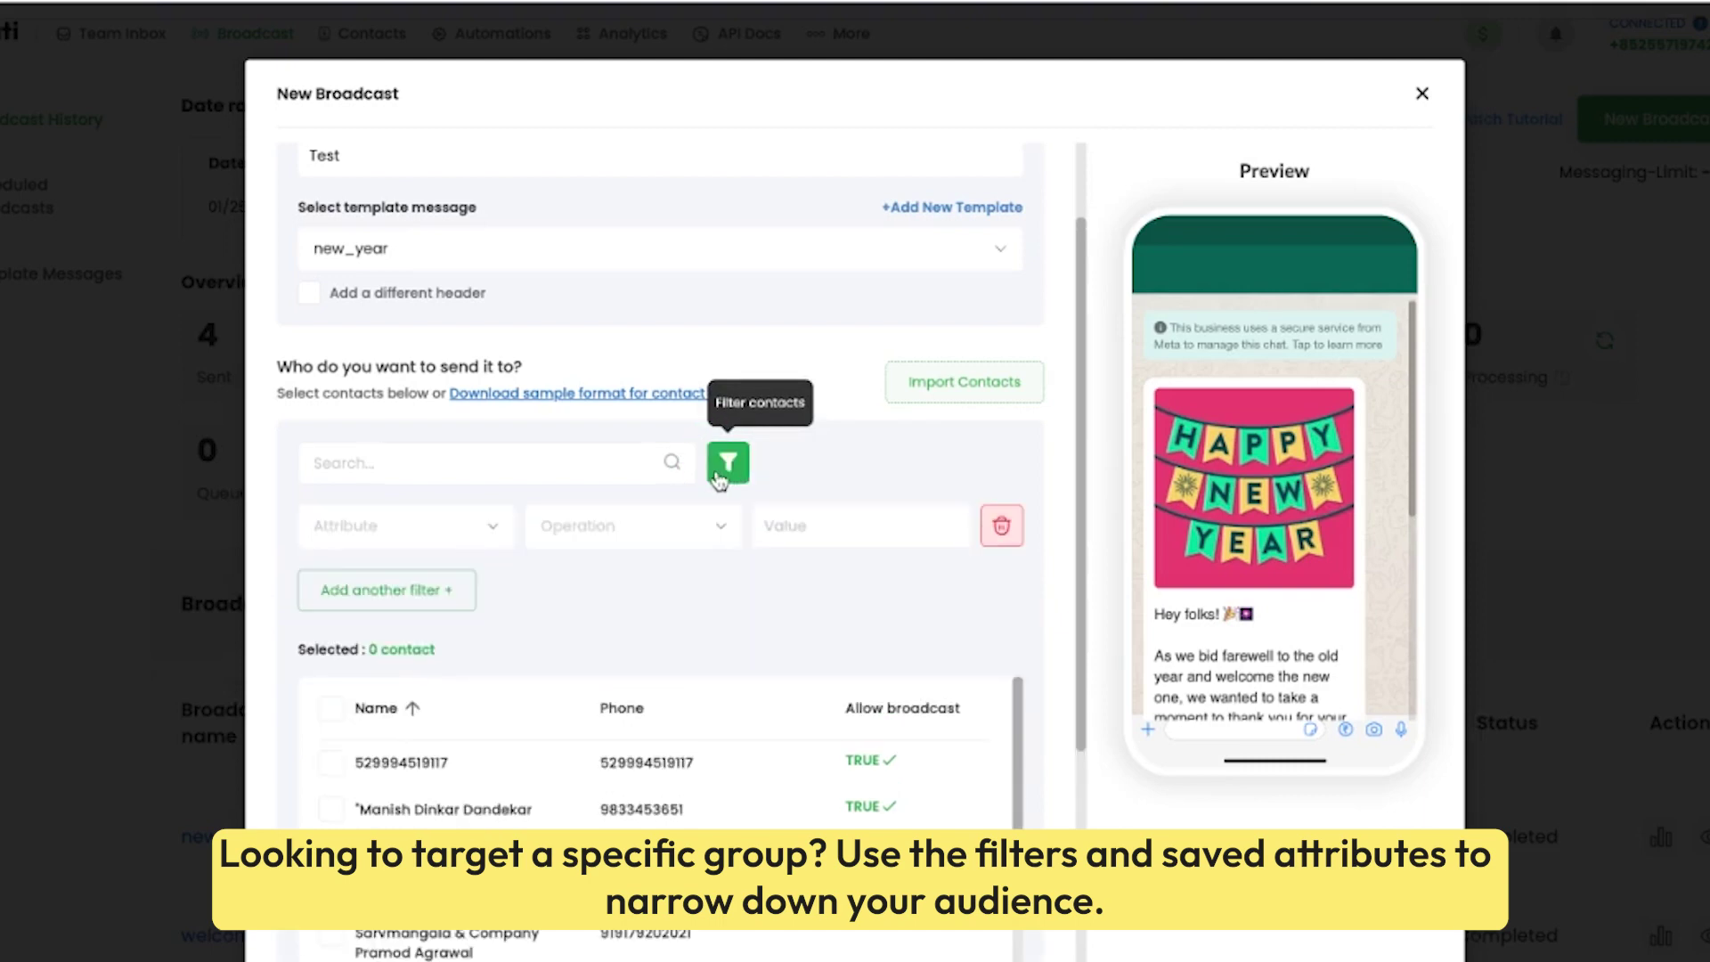
left_click(464, 528)
type("city")
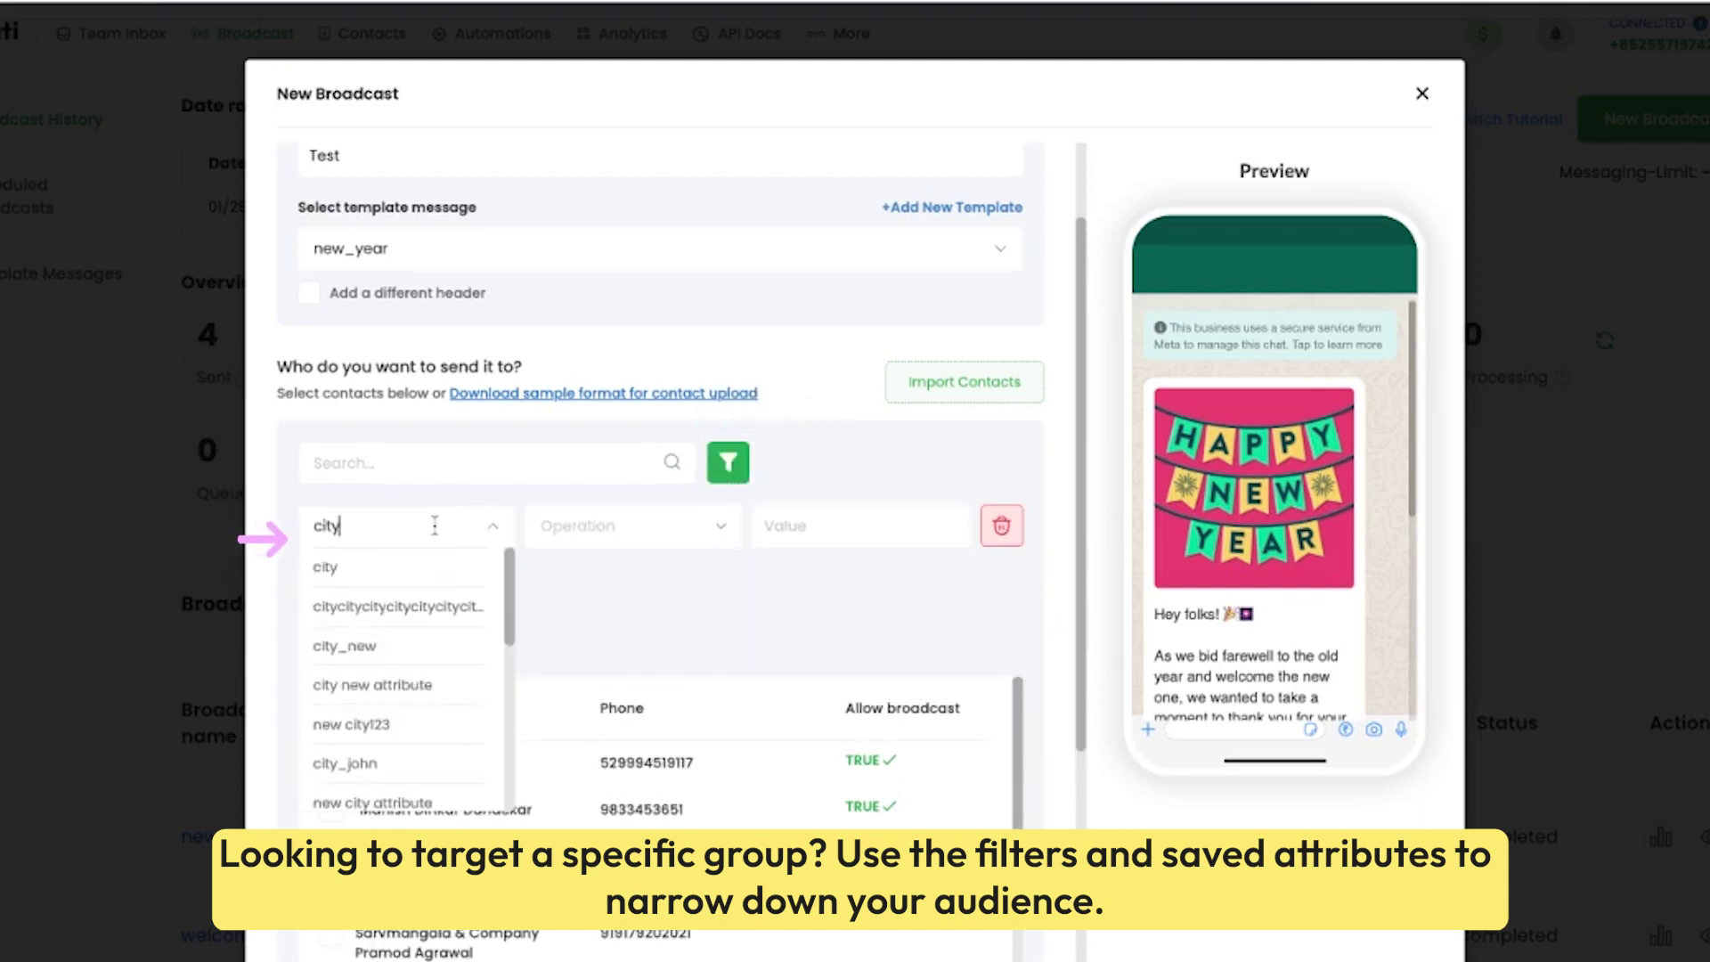
left_click(401, 566)
left_click(635, 524)
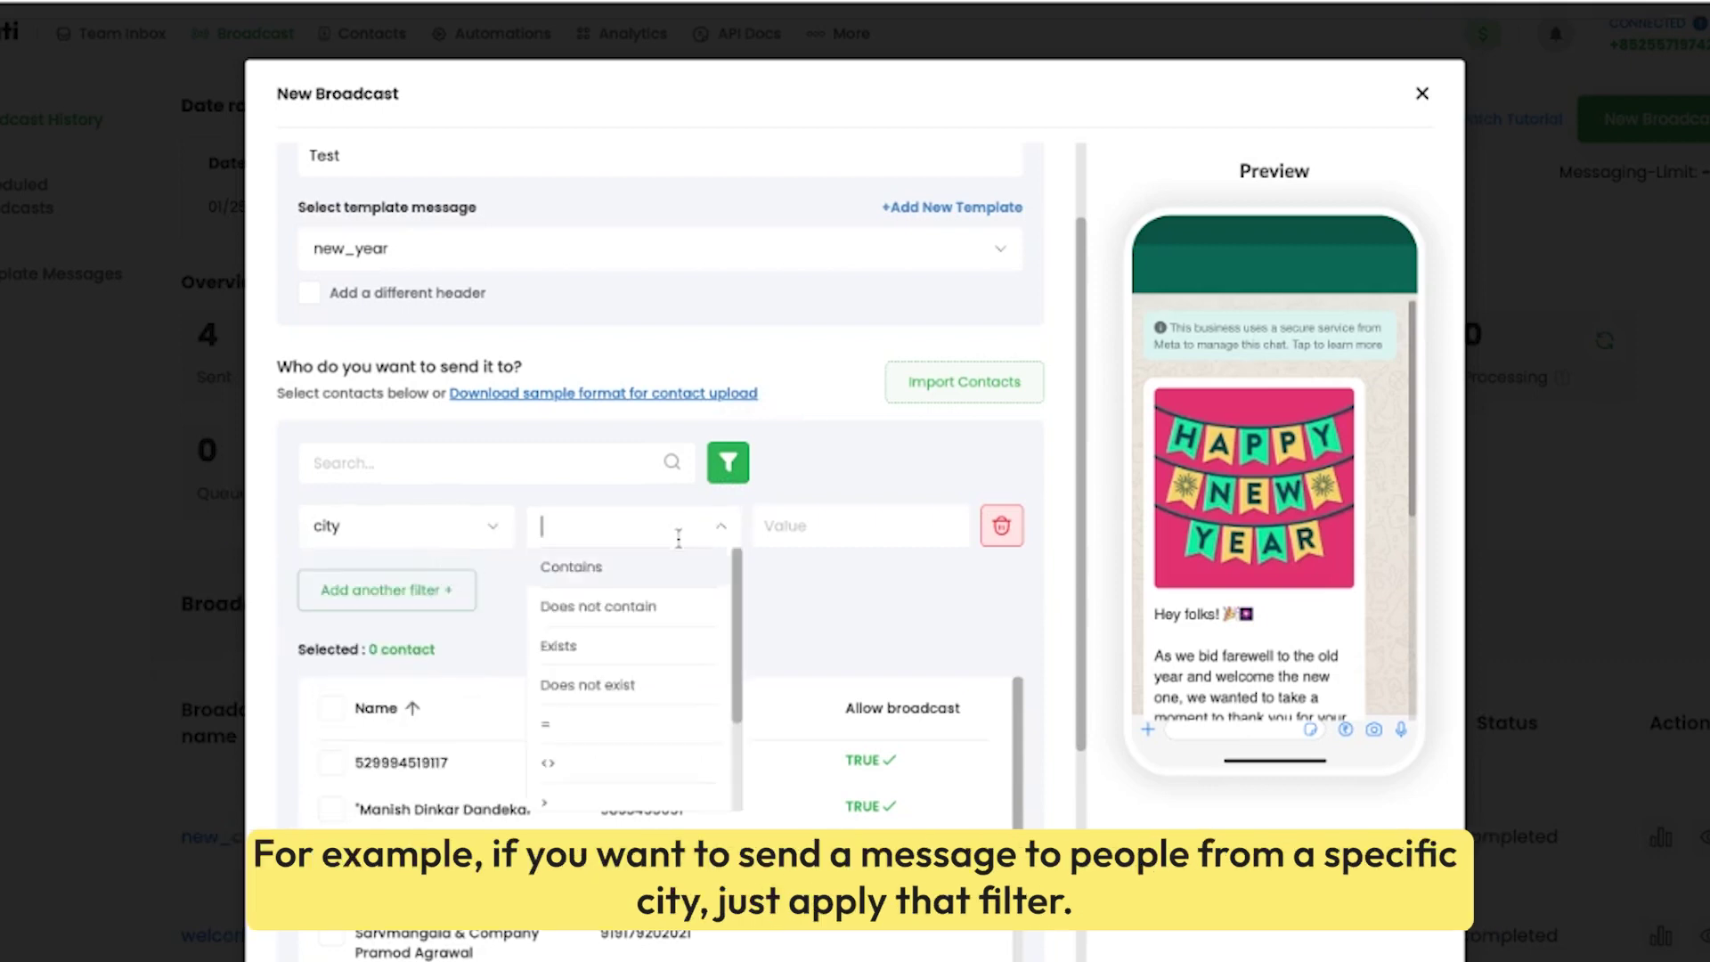
left_click(588, 723)
left_click(853, 526)
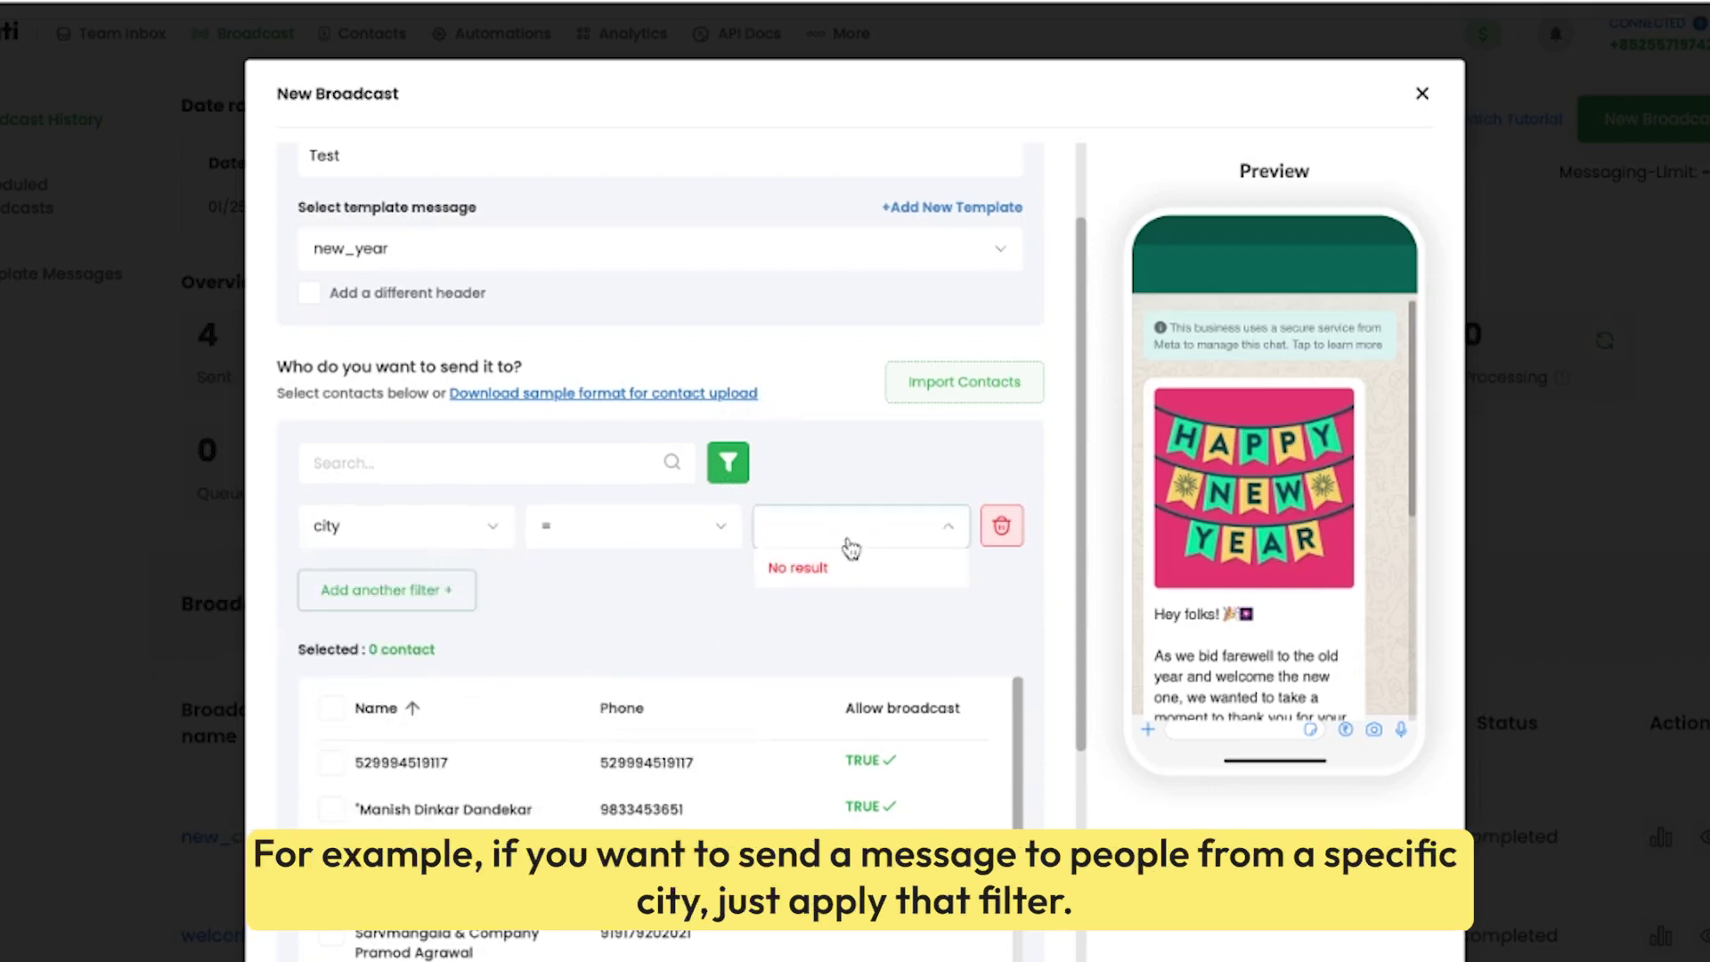
type("Mum")
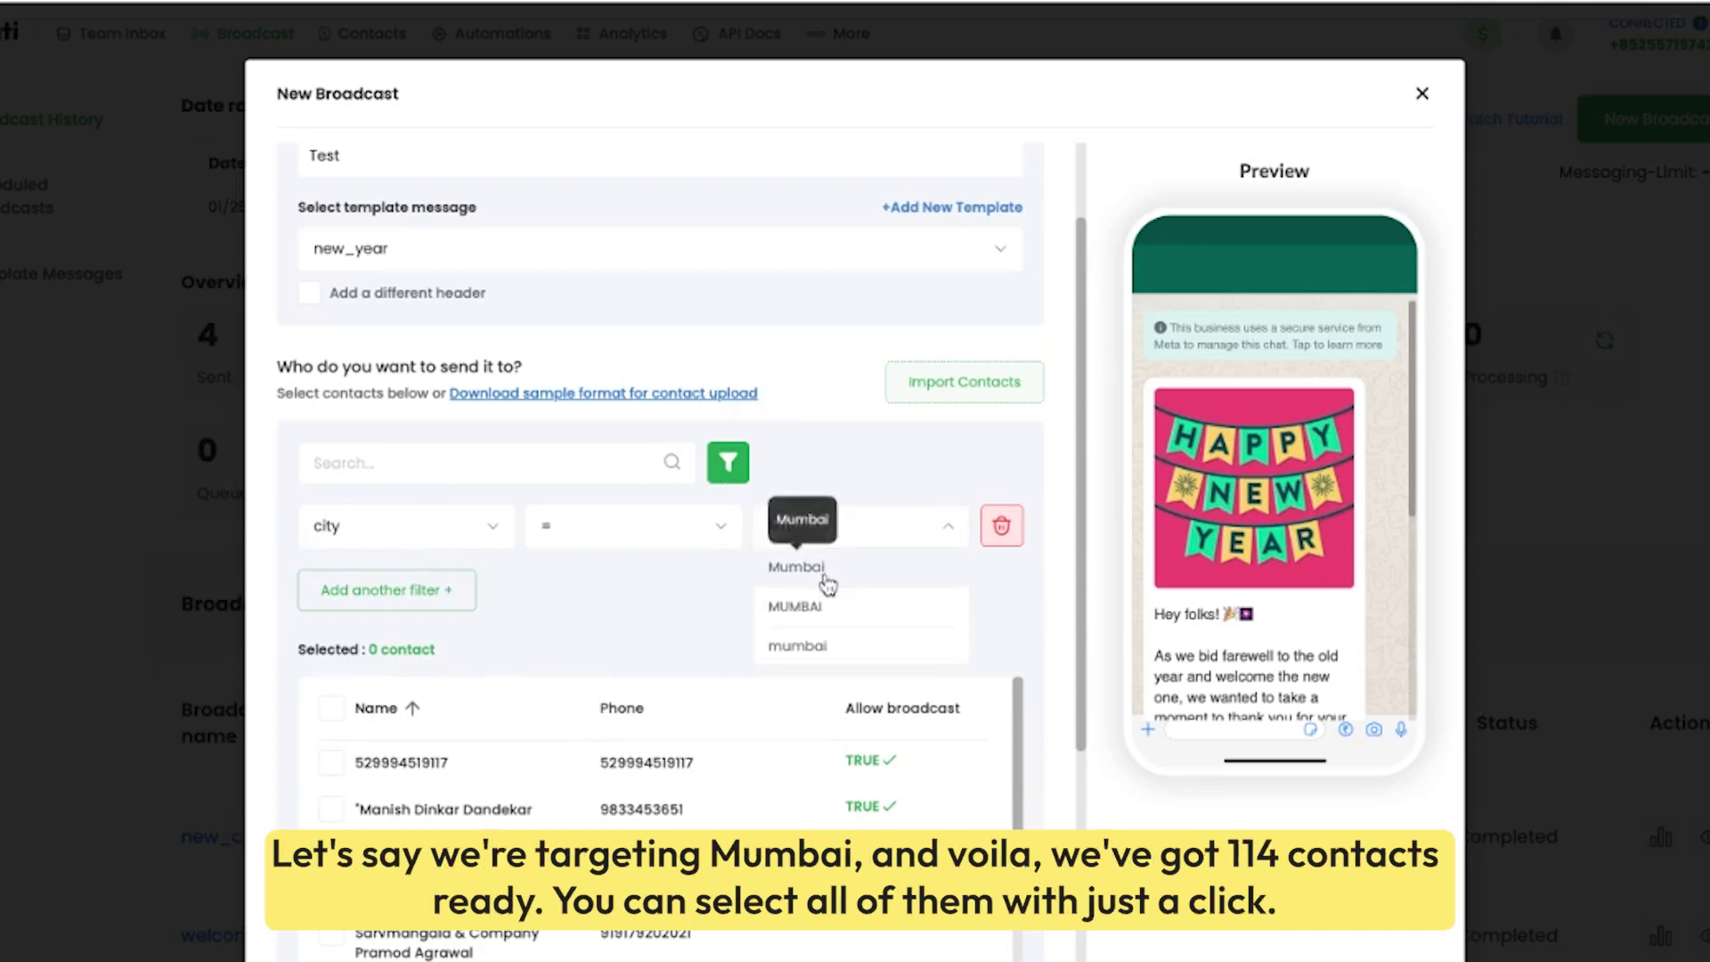
left_click(815, 573)
scroll(678, 593, "down", 2)
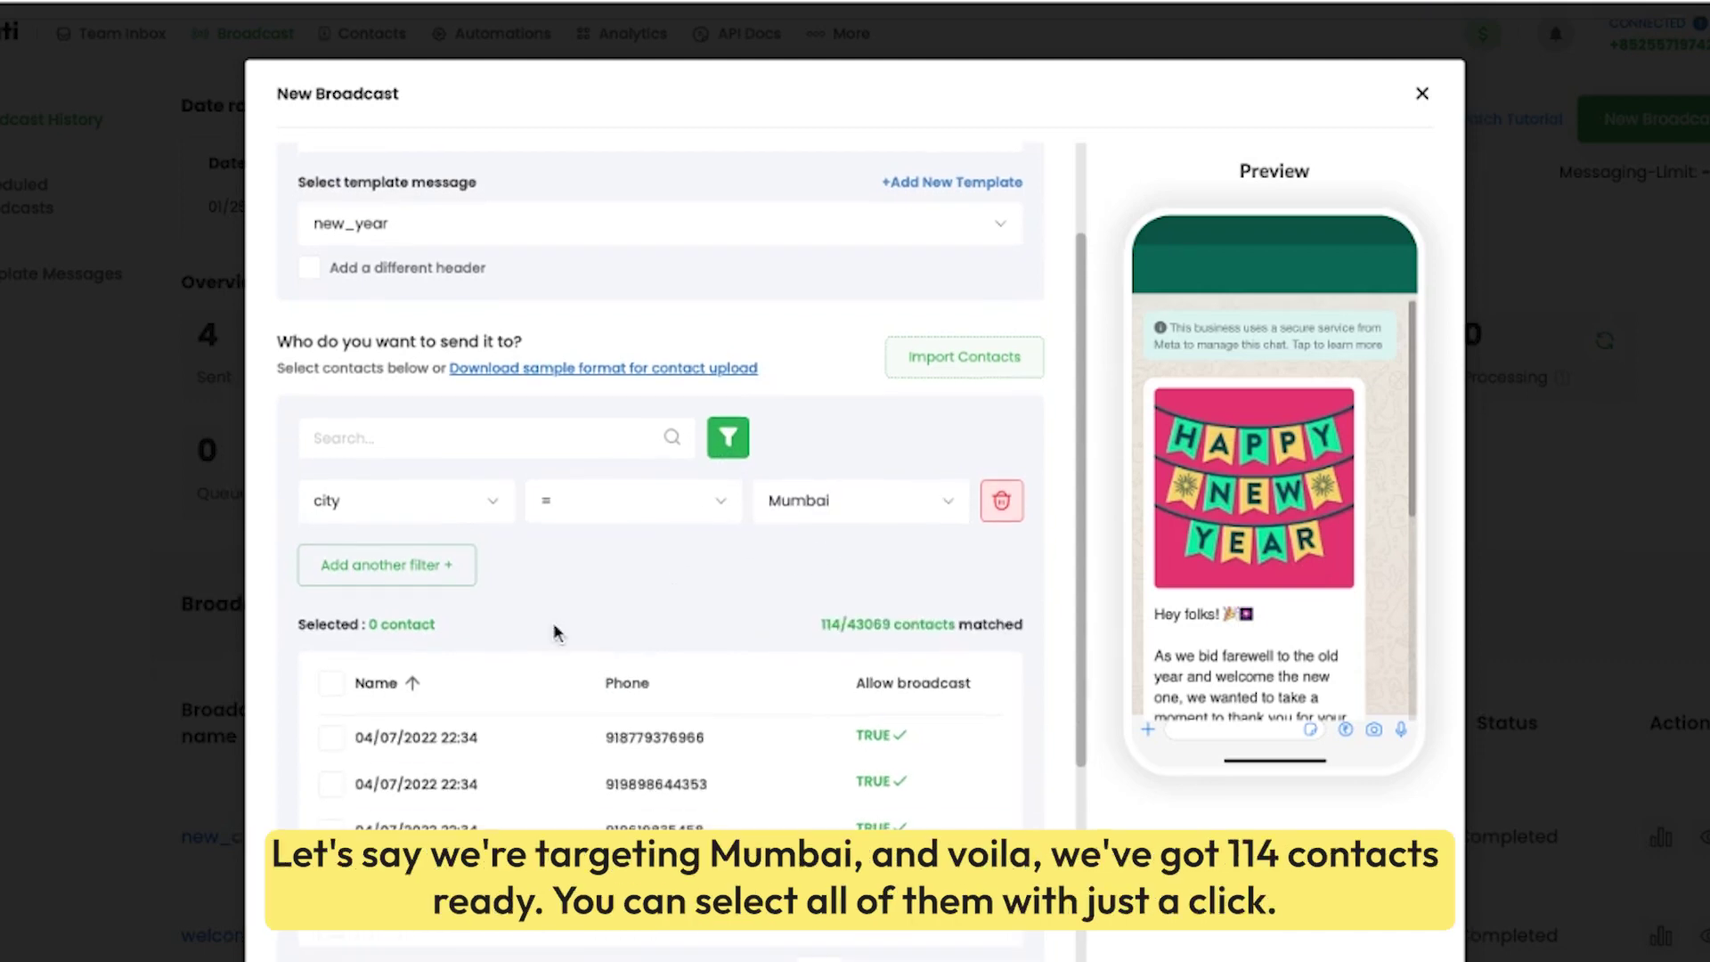
scroll(561, 628, "down", 3)
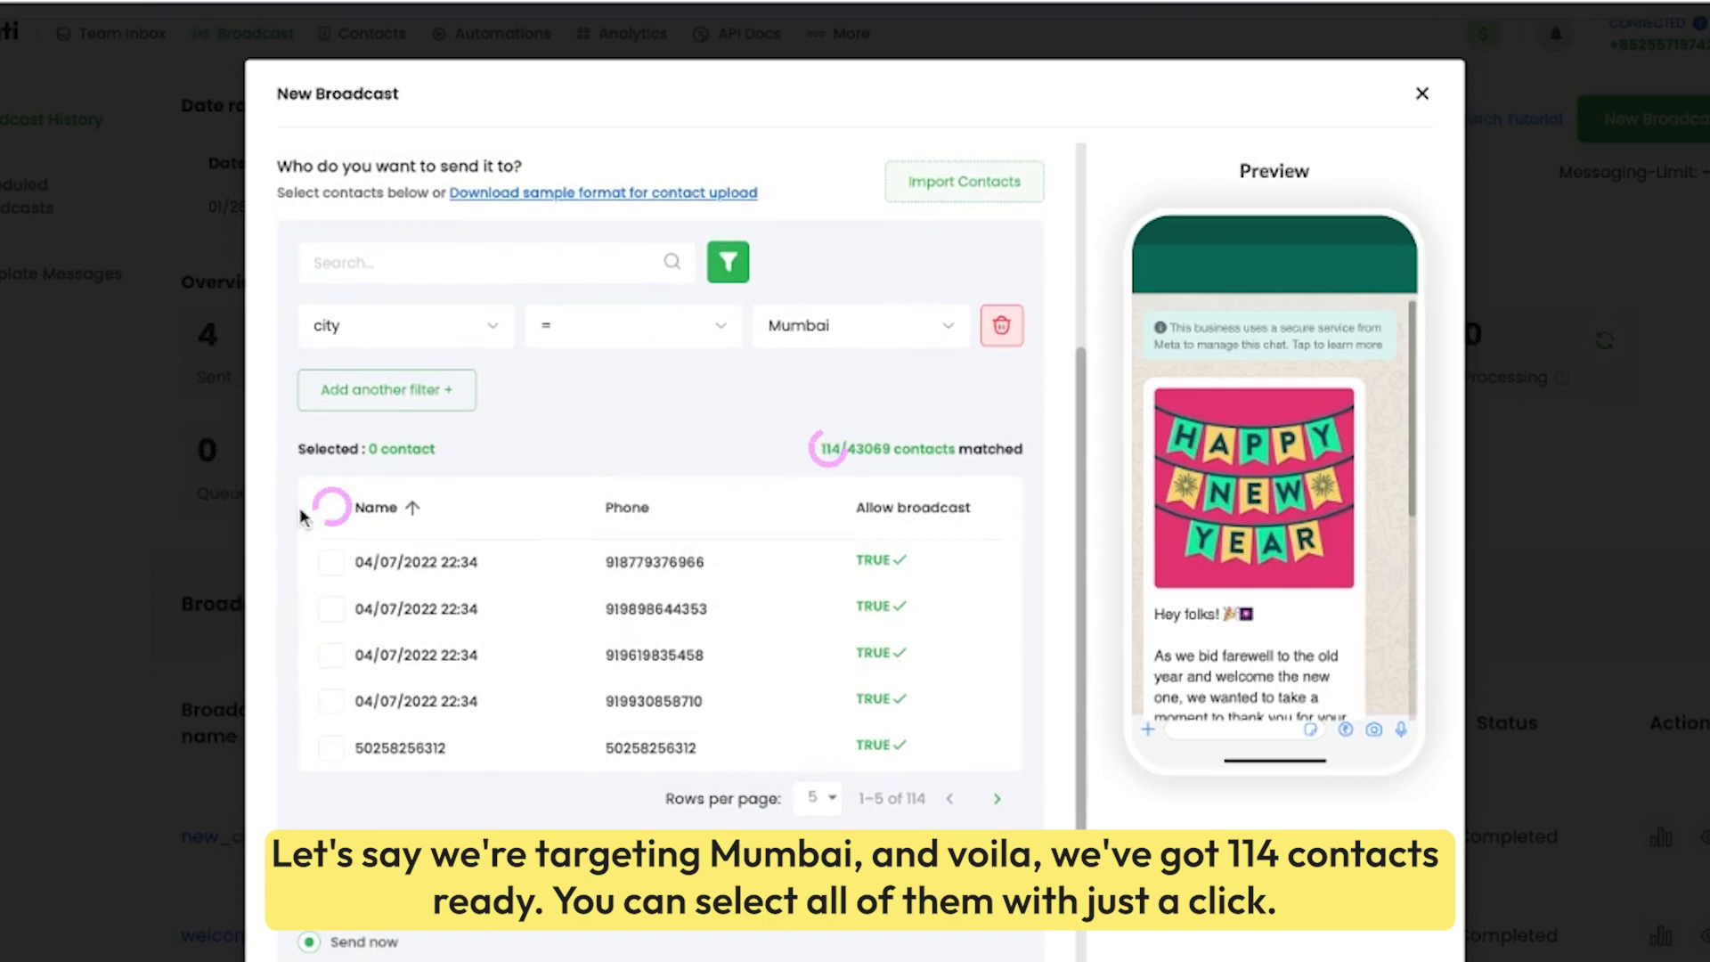
left_click(331, 508)
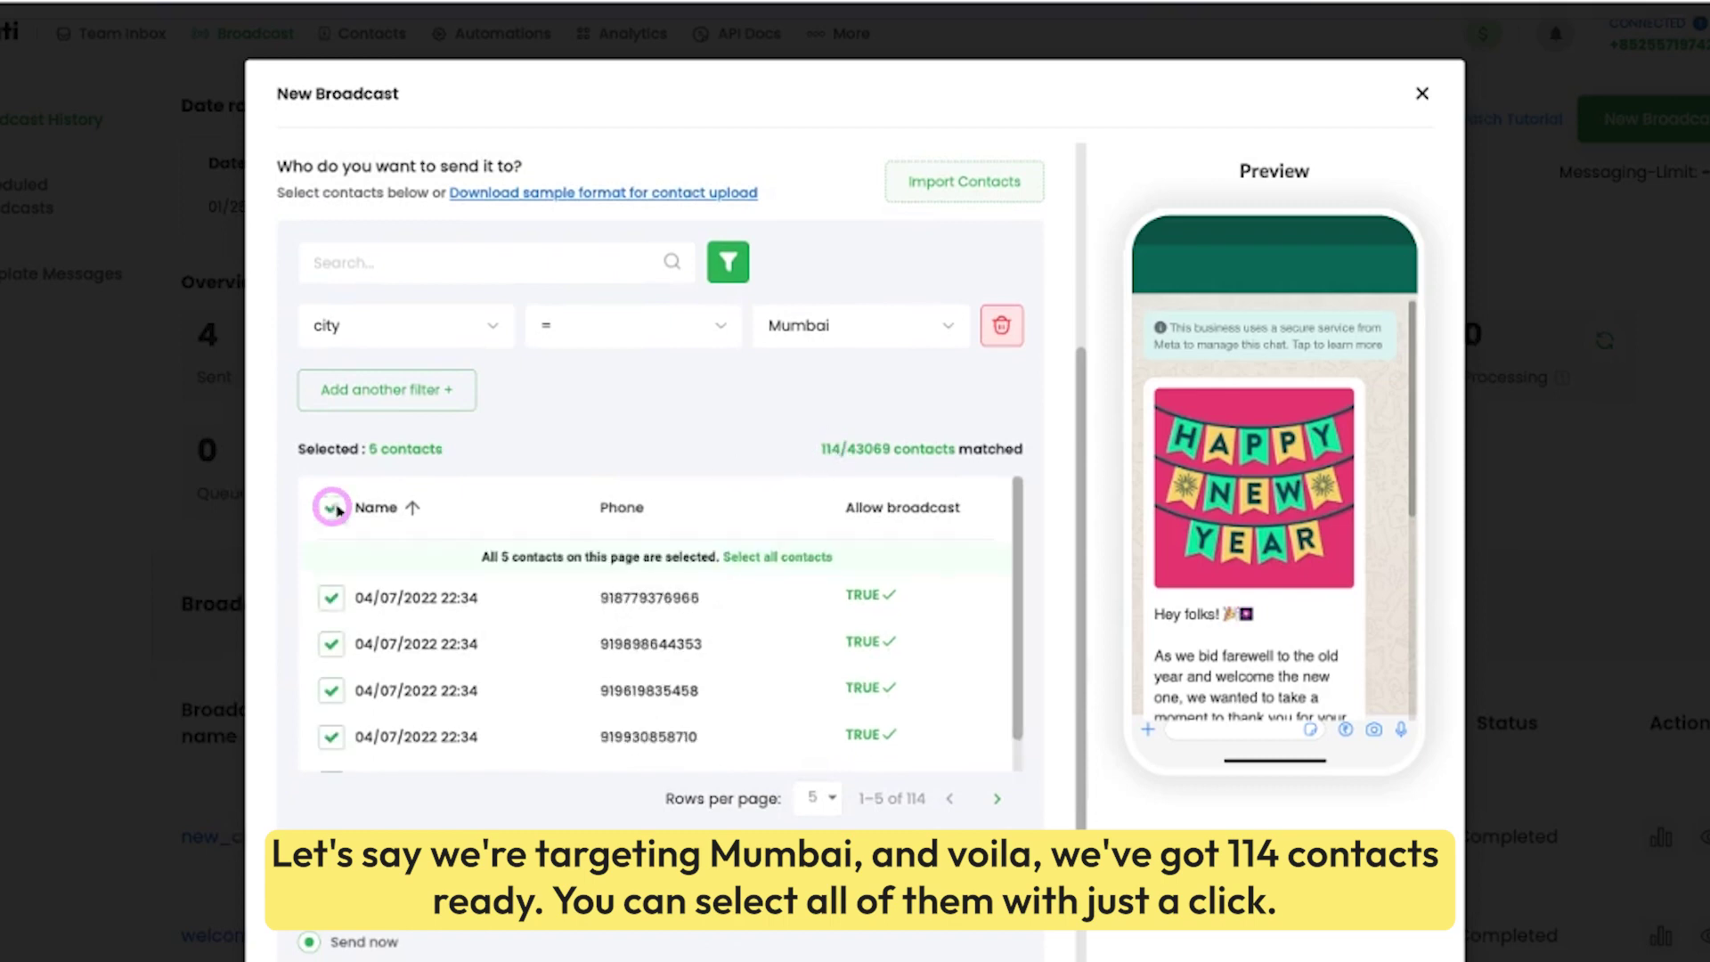
left_click(783, 560)
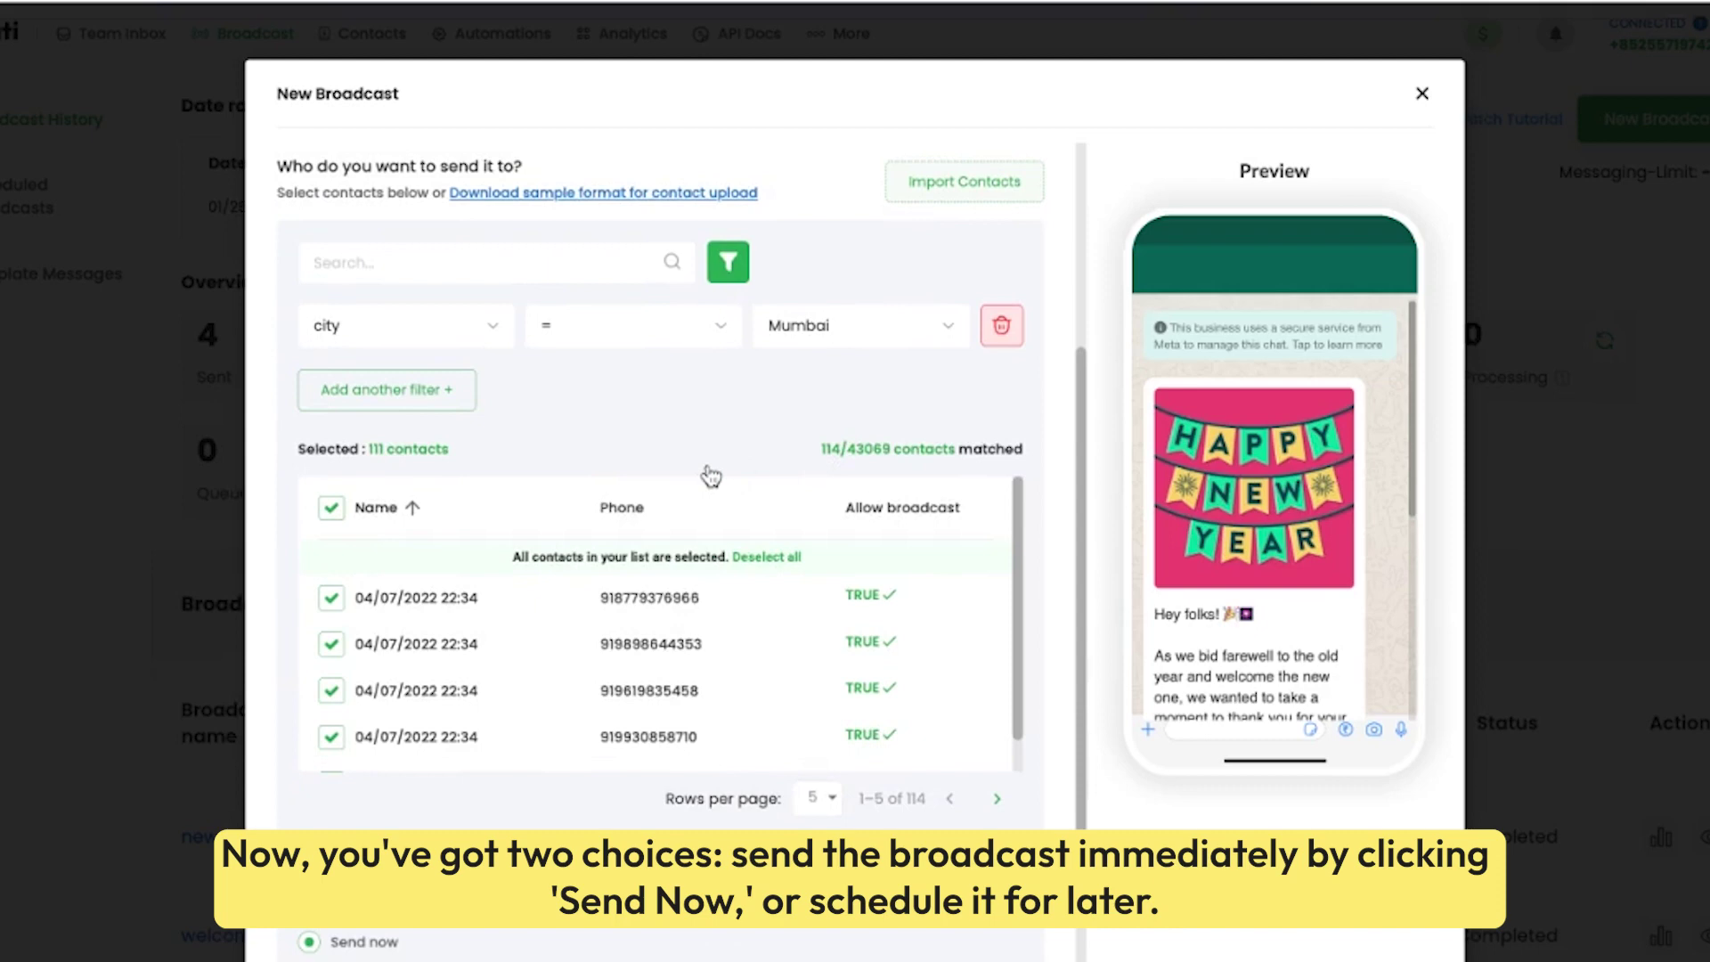
scroll(710, 476, "up", 1)
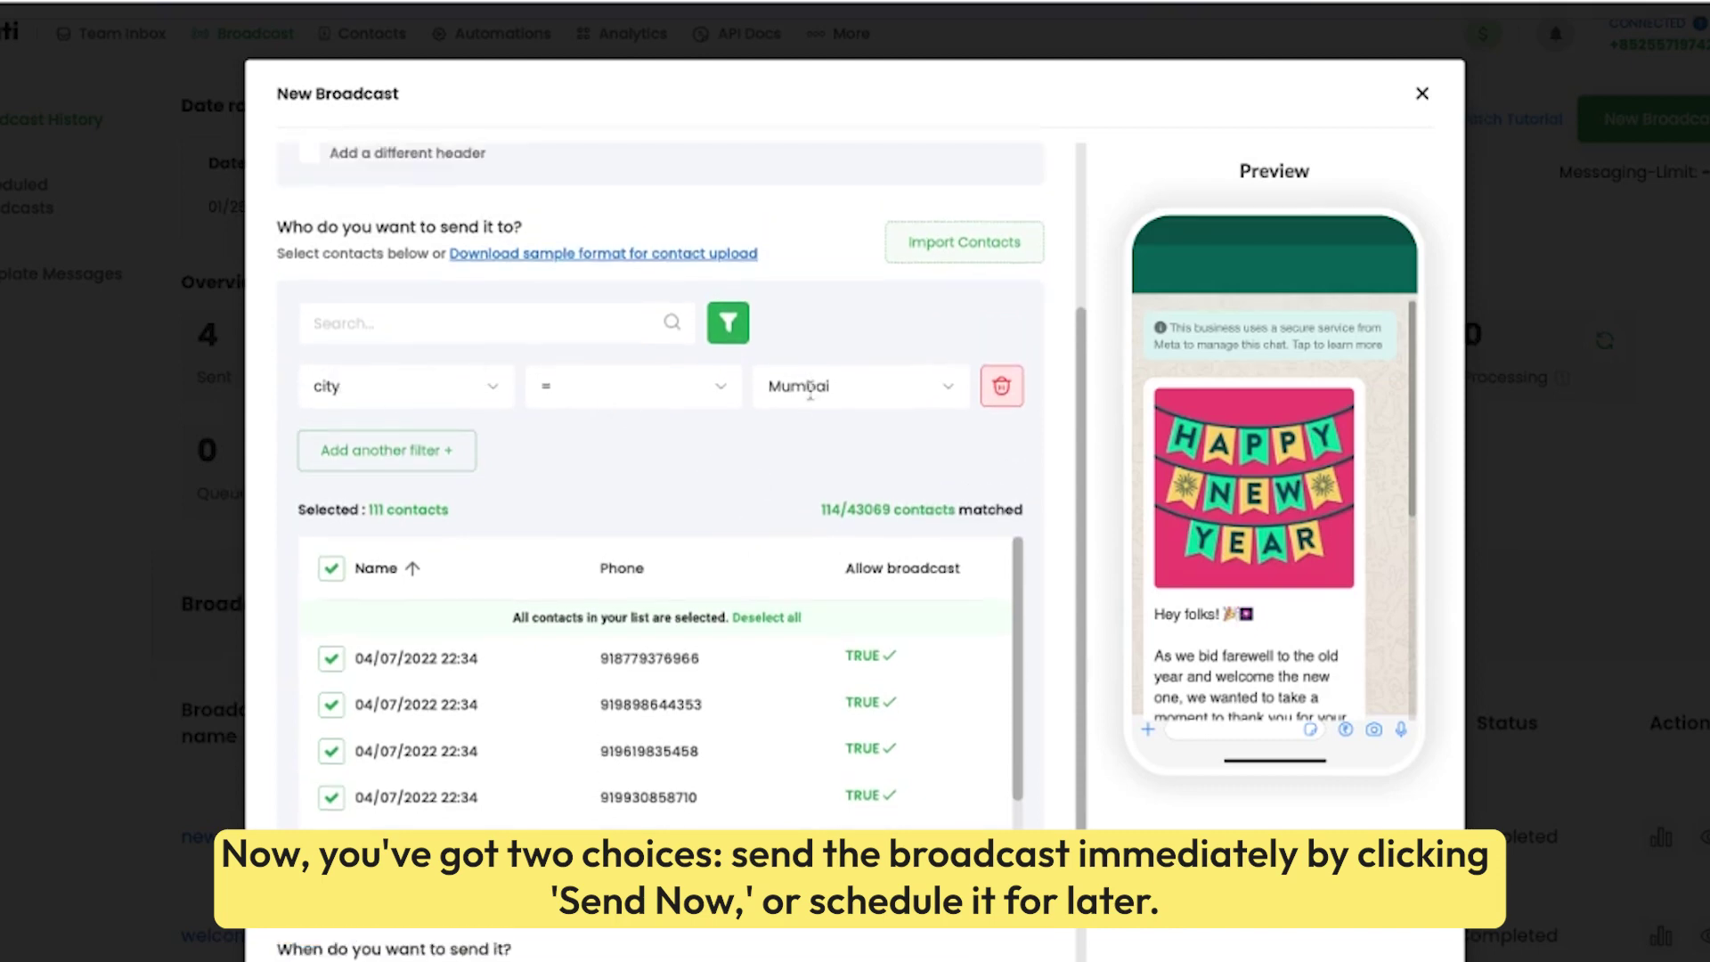
scroll(668, 548, "down", 3)
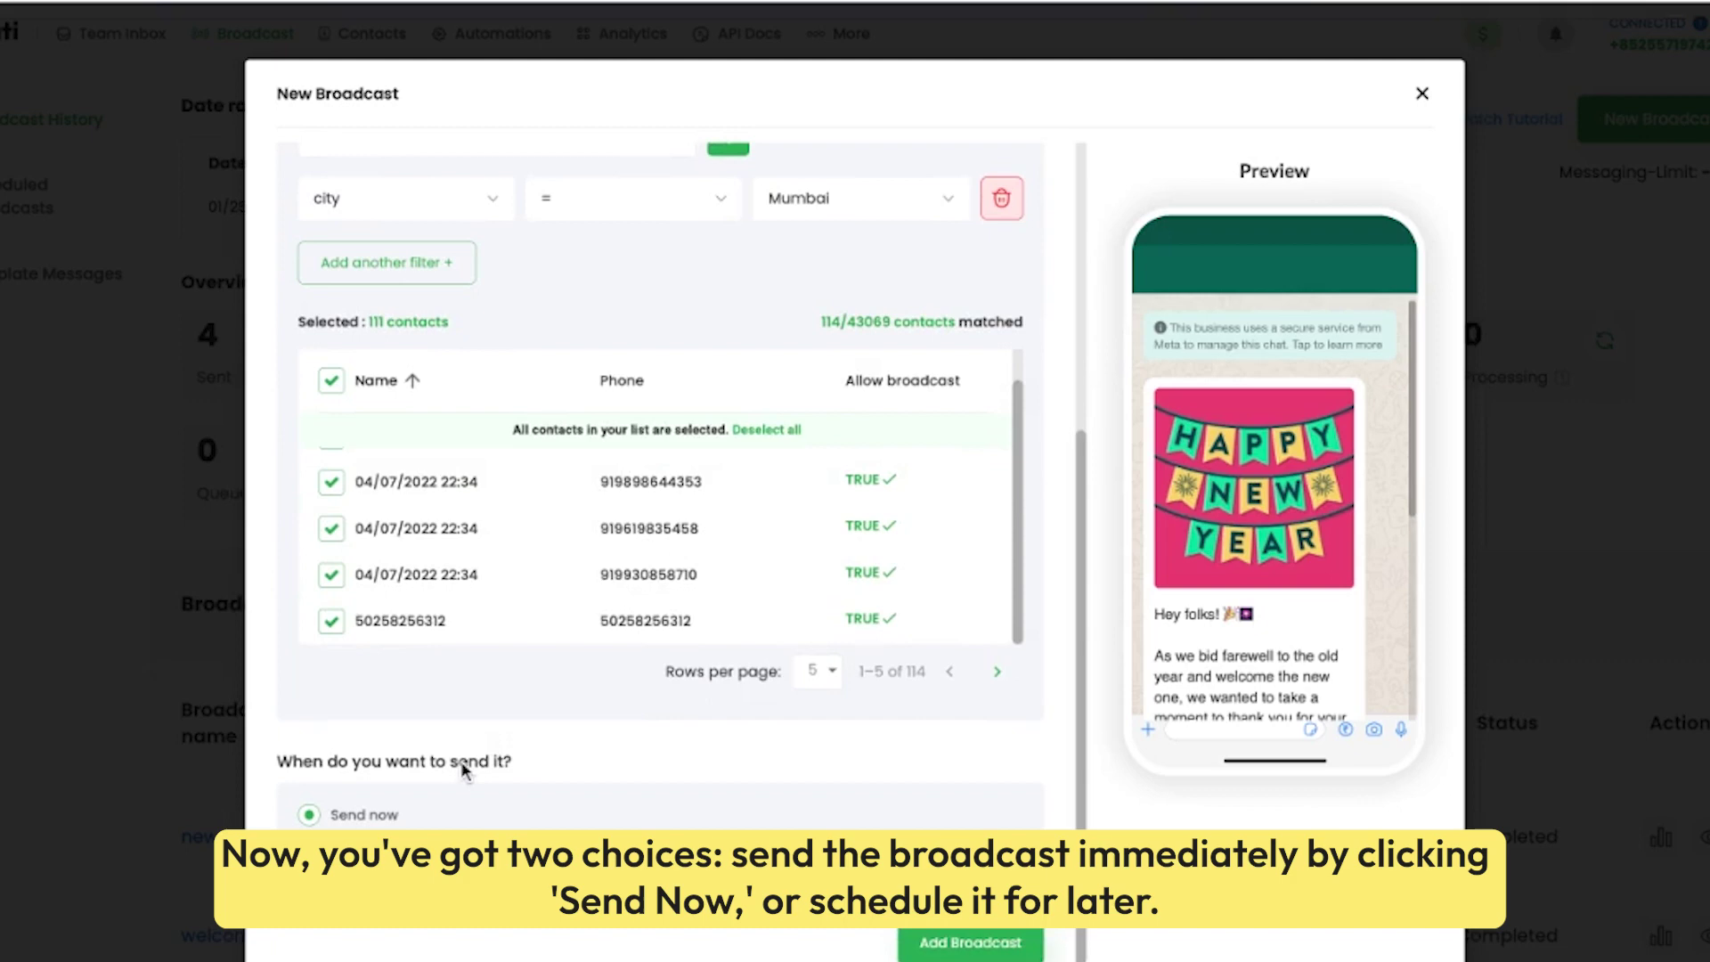
Choose scheduled sending with a send date of February 15, 2024
left_click(365, 816)
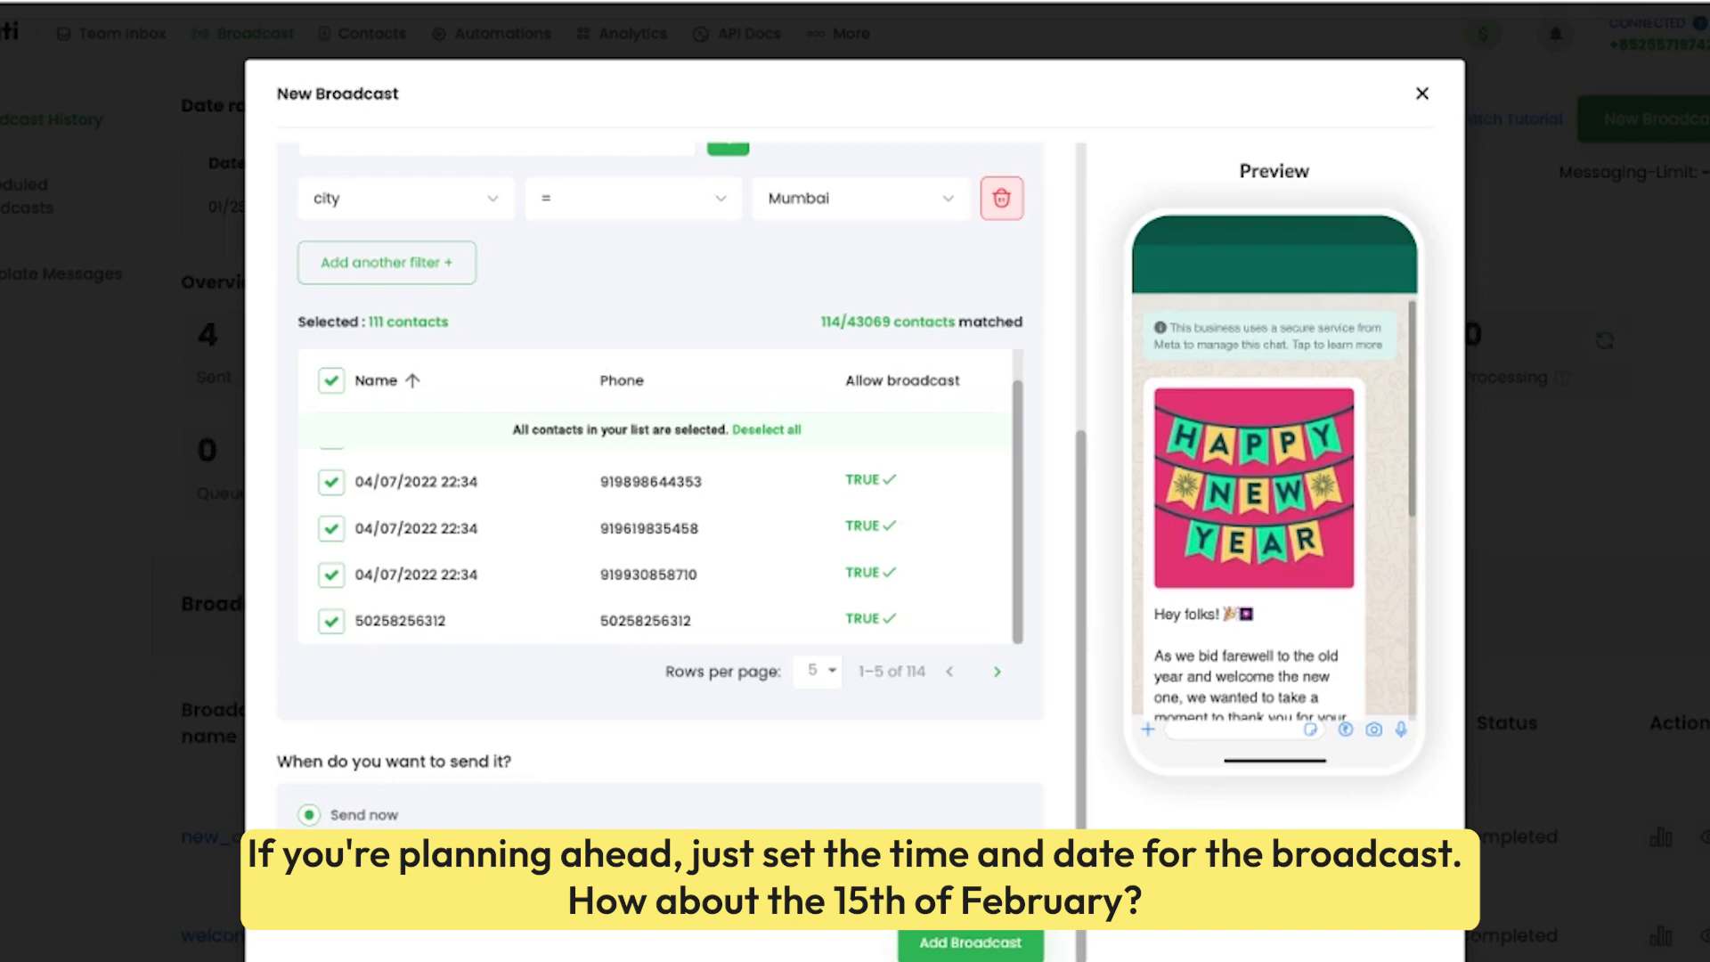
left_click(425, 858)
left_click(402, 826)
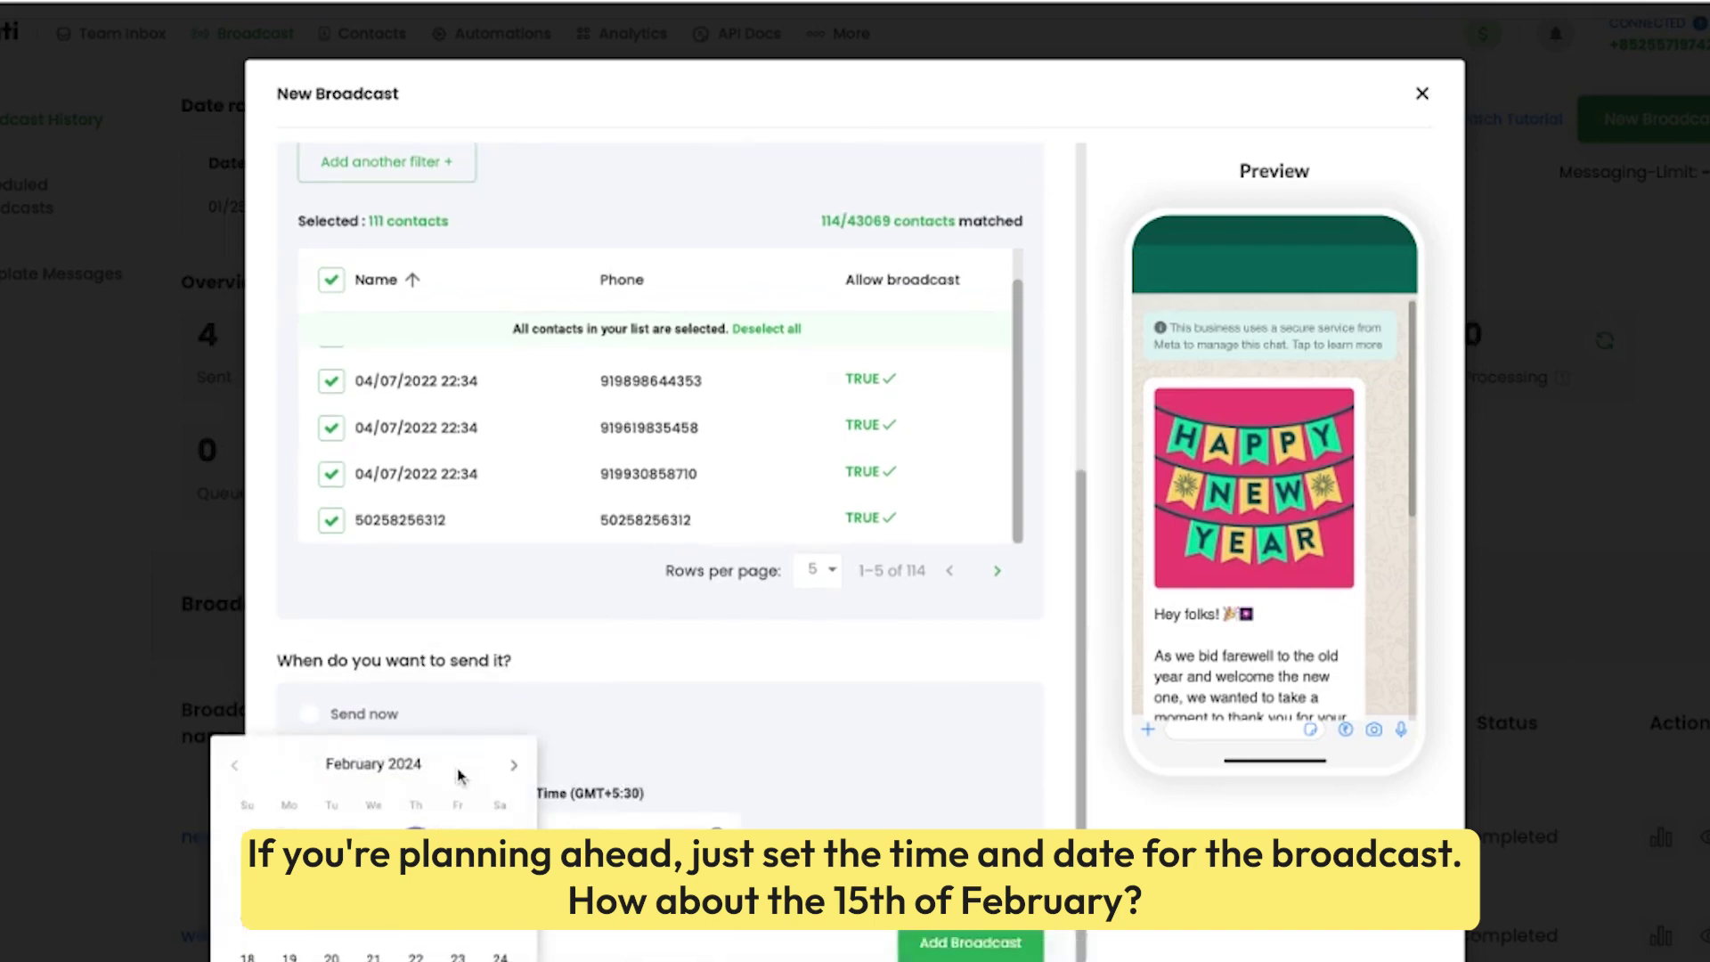
left_click(401, 940)
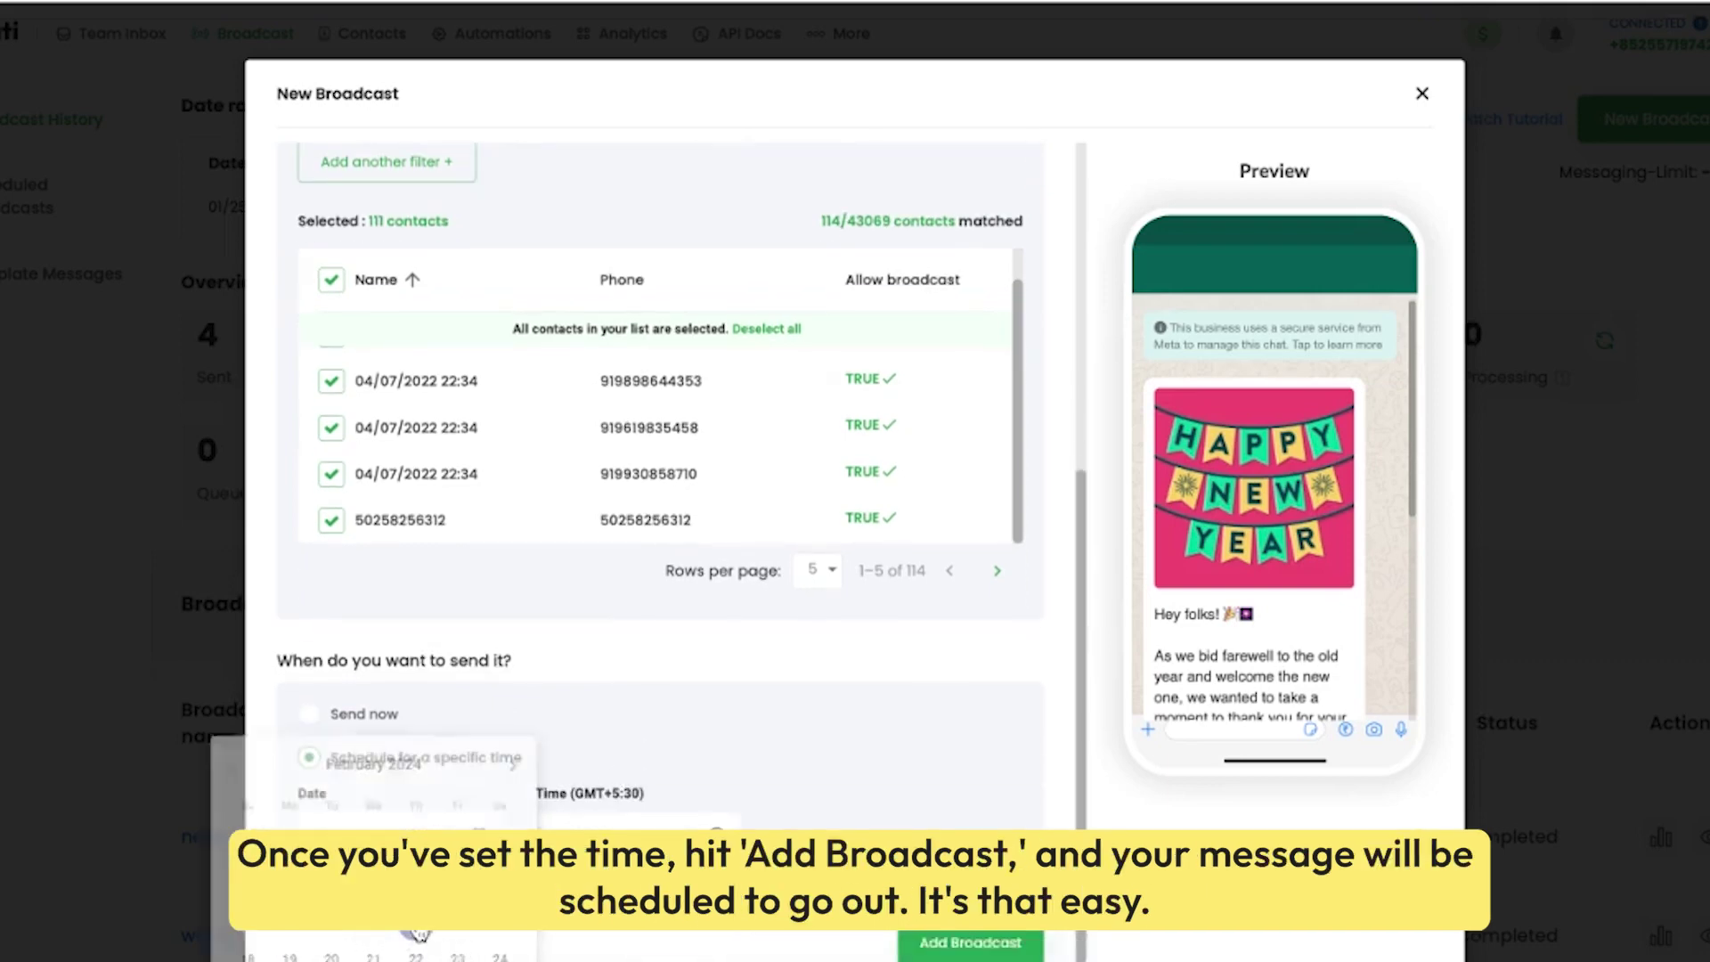
Set the send time to 12:59 AM and confirm it
left_click(629, 827)
left_click(855, 455)
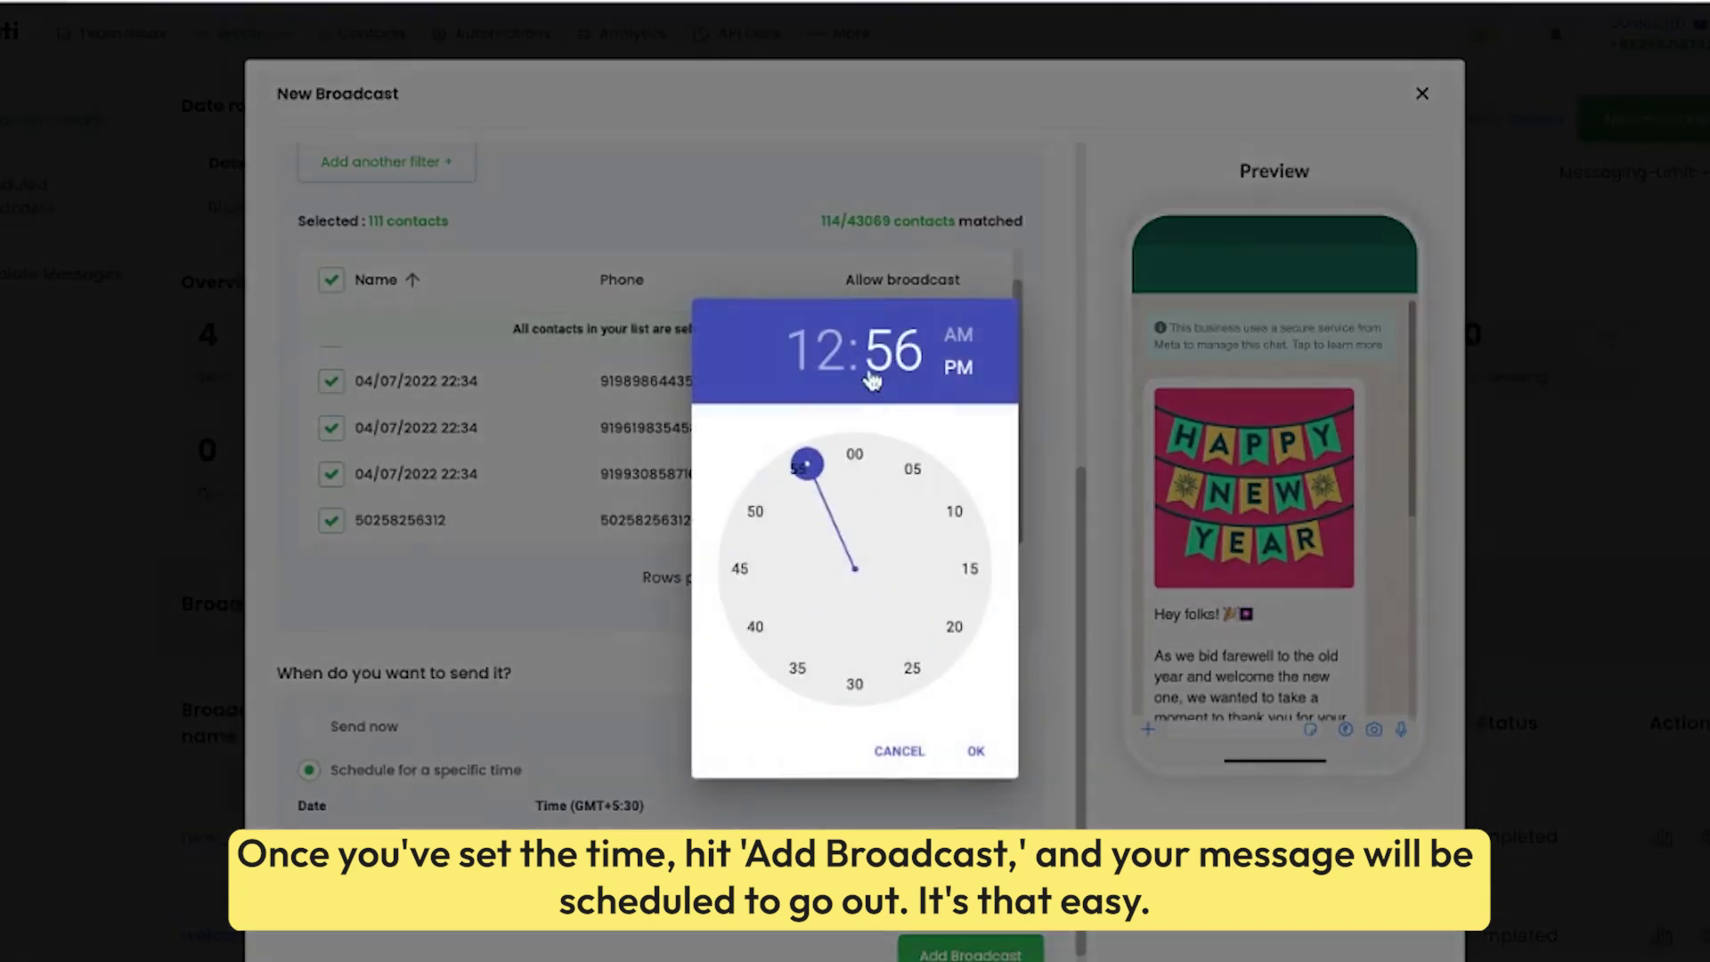
left_click(845, 457)
left_click(958, 336)
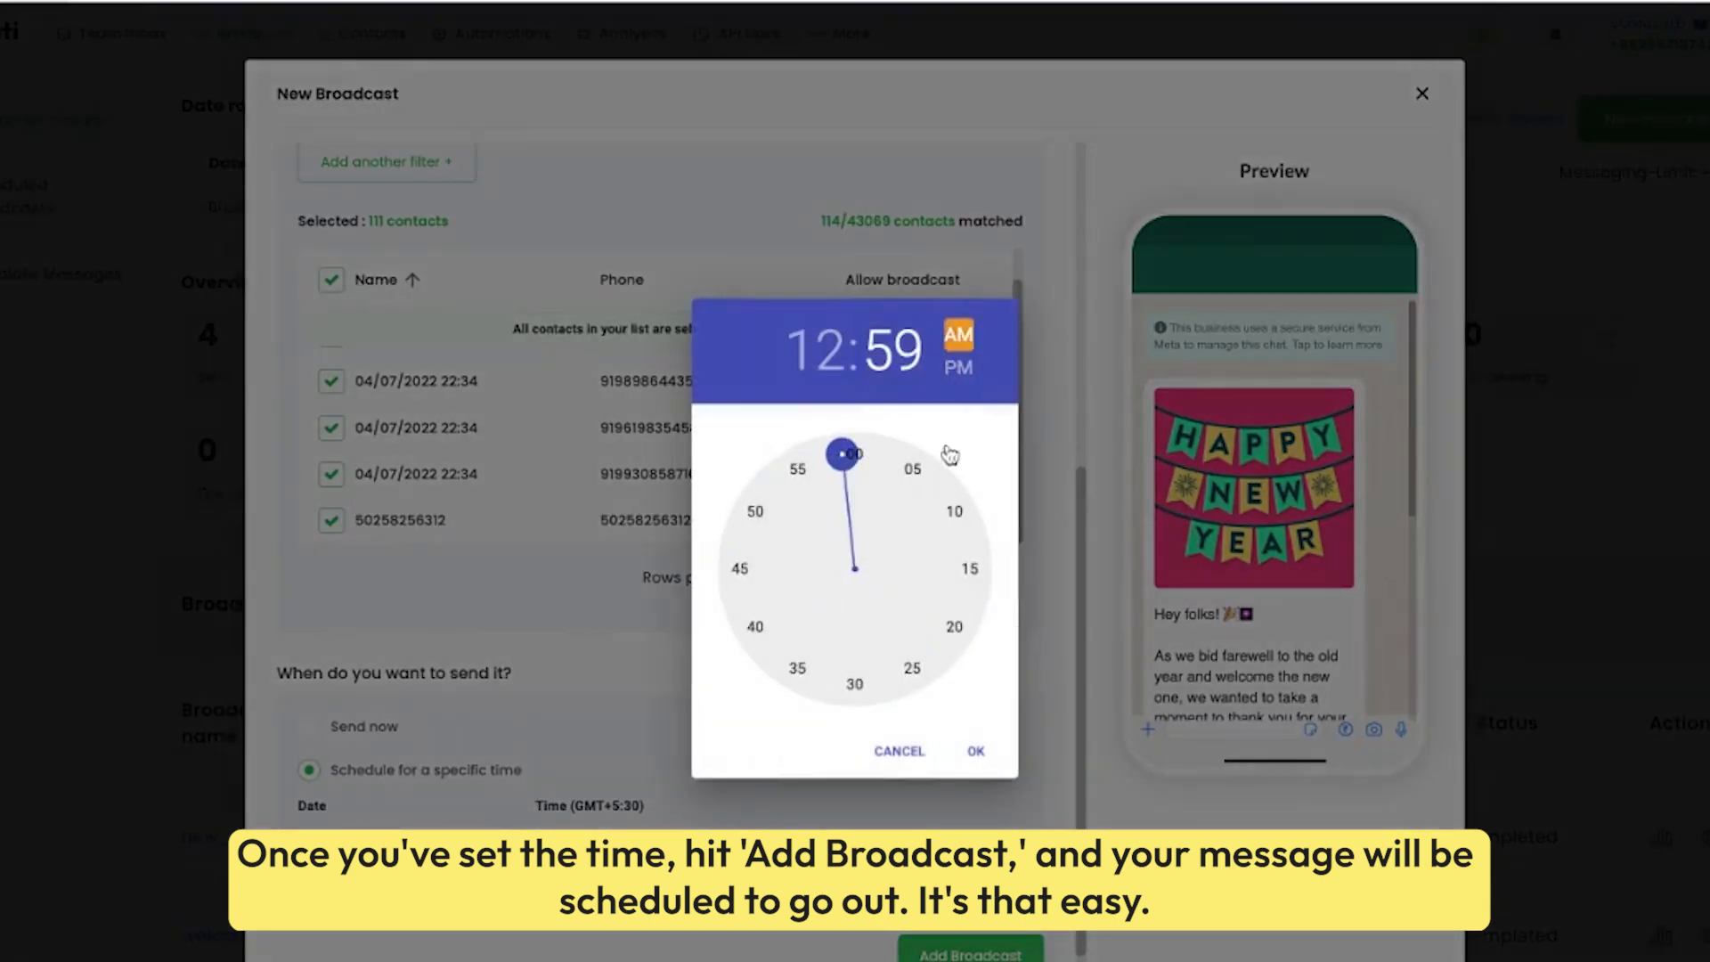
left_click(976, 751)
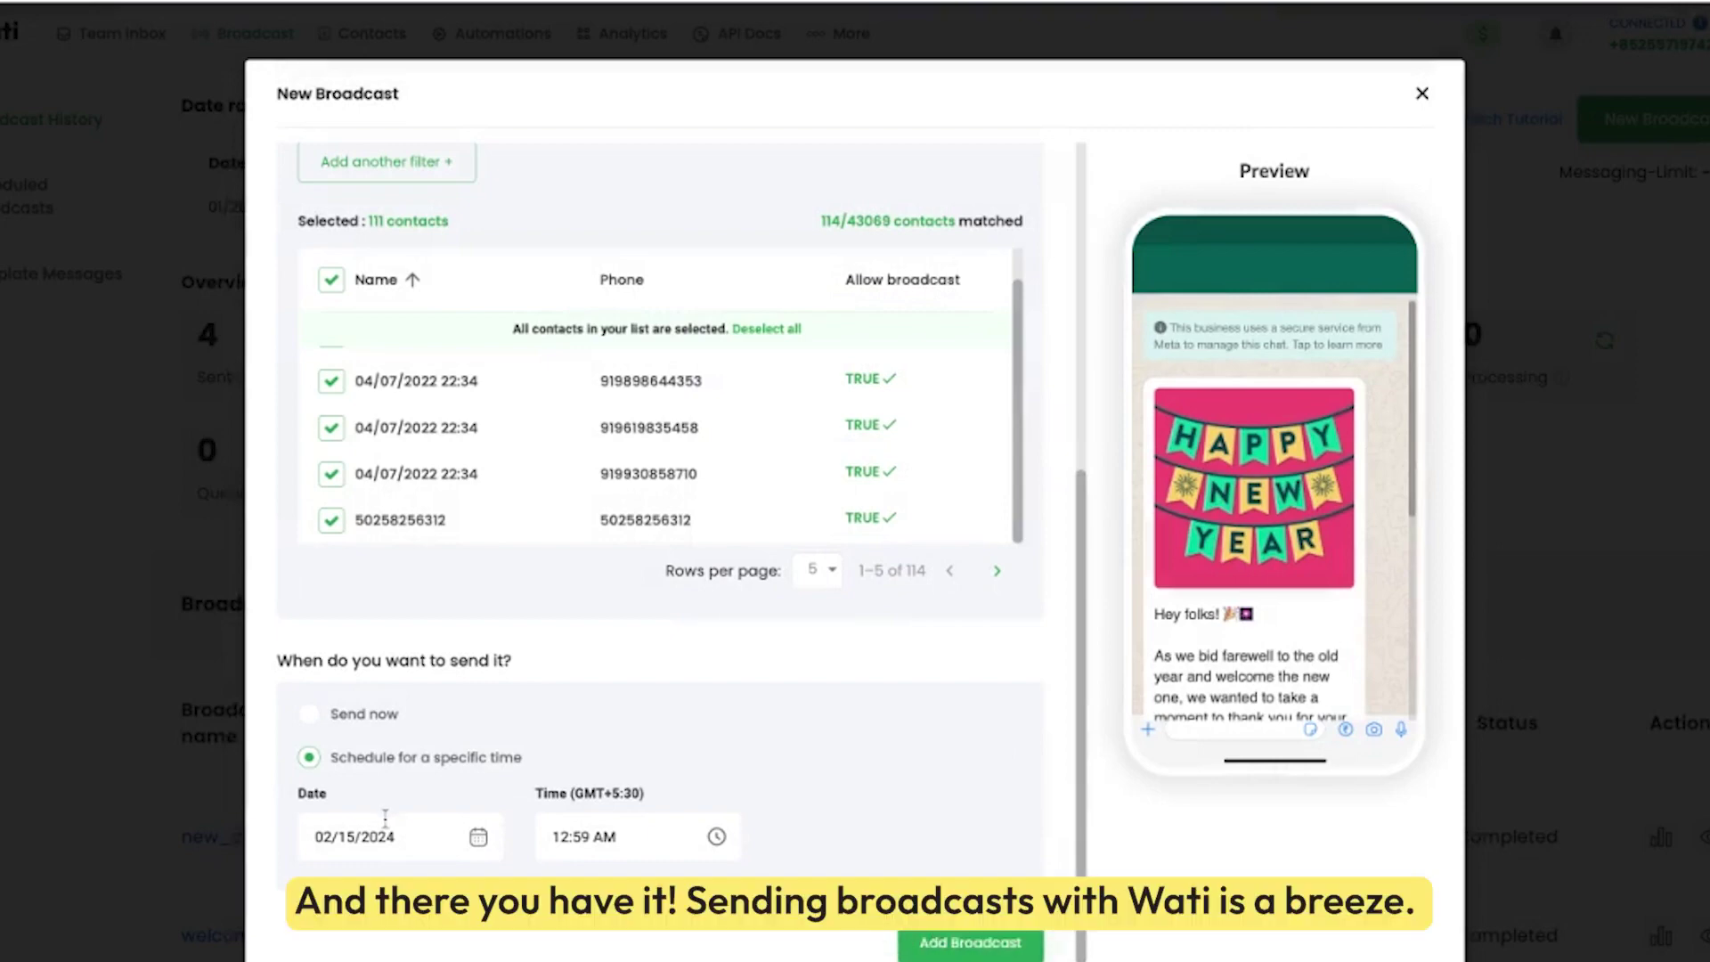
scroll(588, 828, "up", 8)
scroll(588, 829, "up", 5)
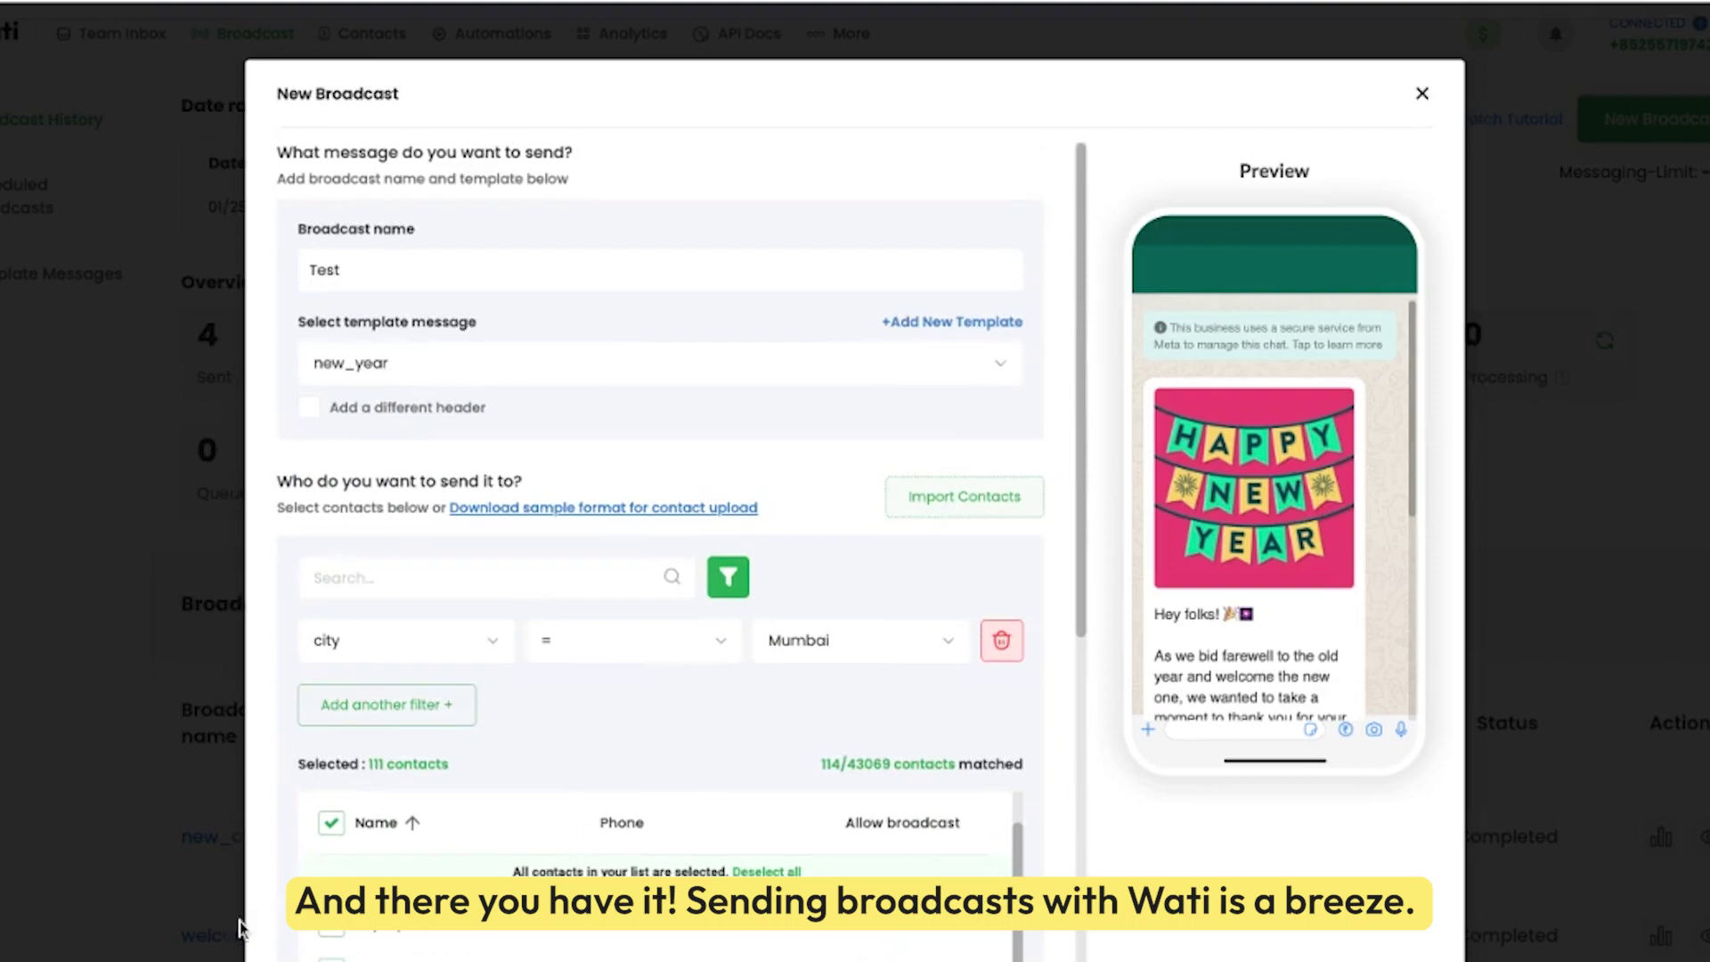